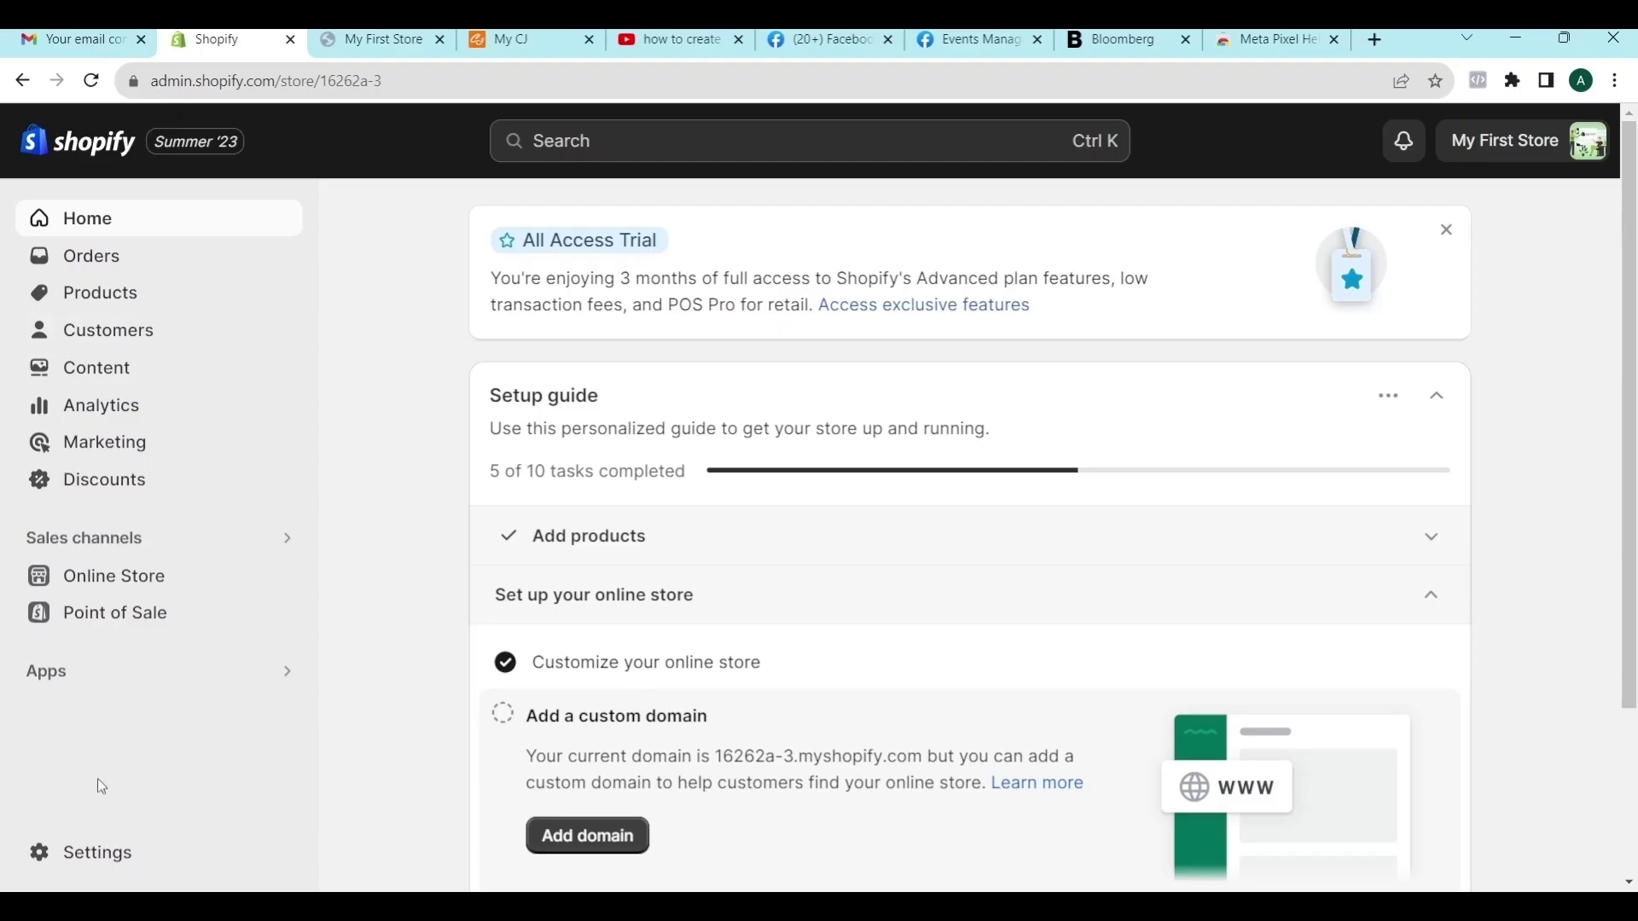
- Open the list of third-party payment providers from the store's payment settings
{"action": "left_click", "coordinate": [91, 854]}
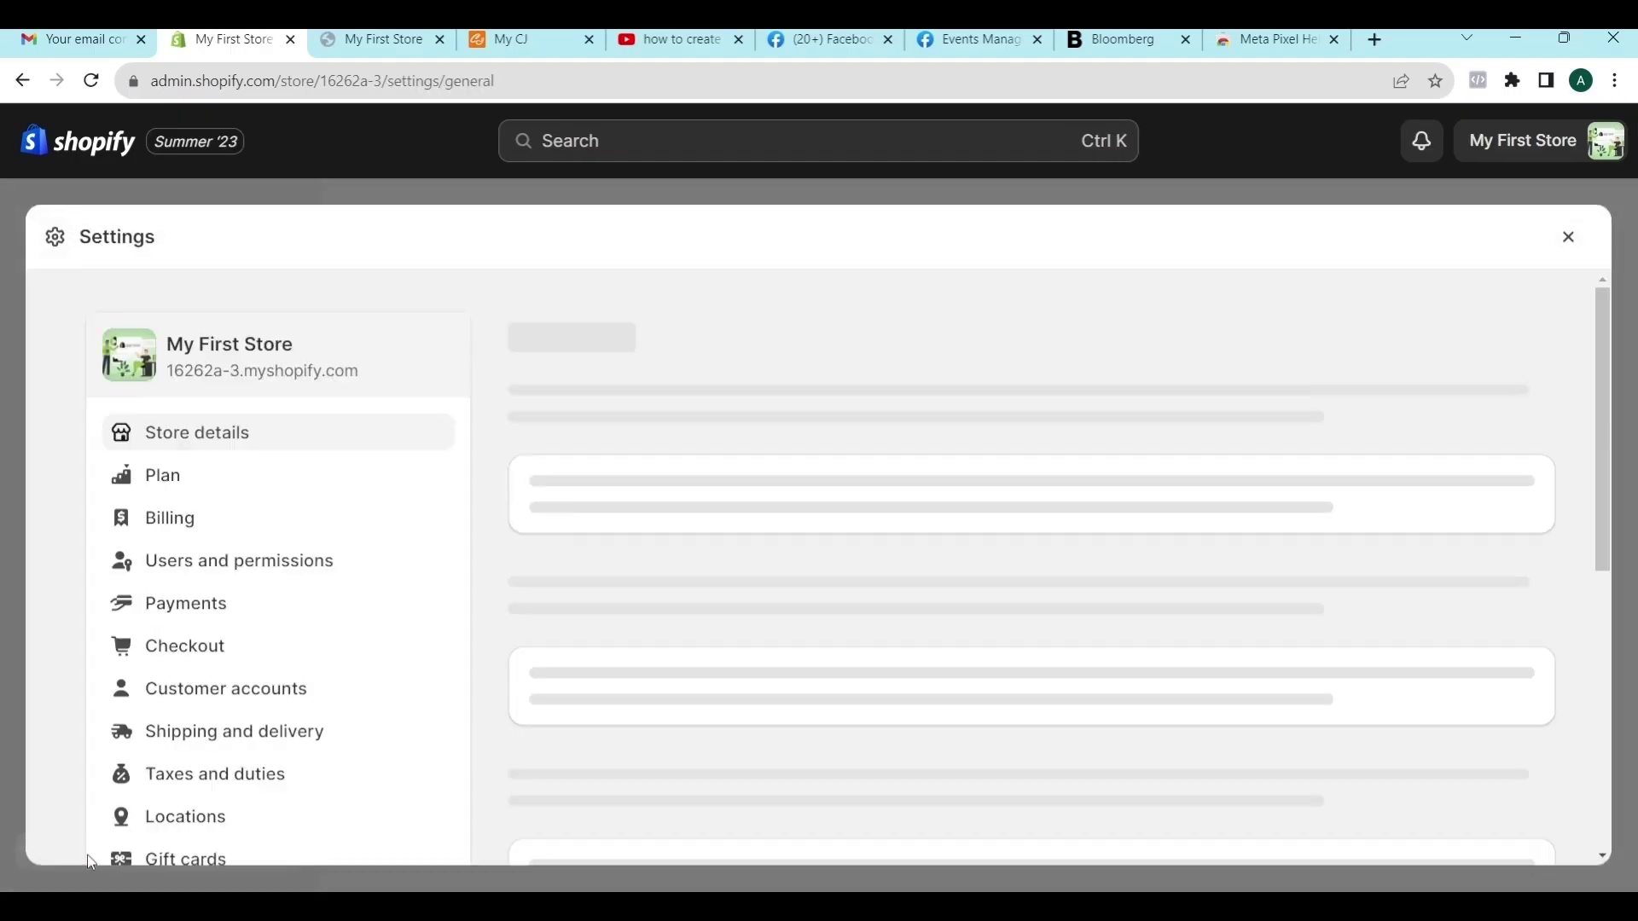
{"action": "left_click", "coordinate": [186, 612]}
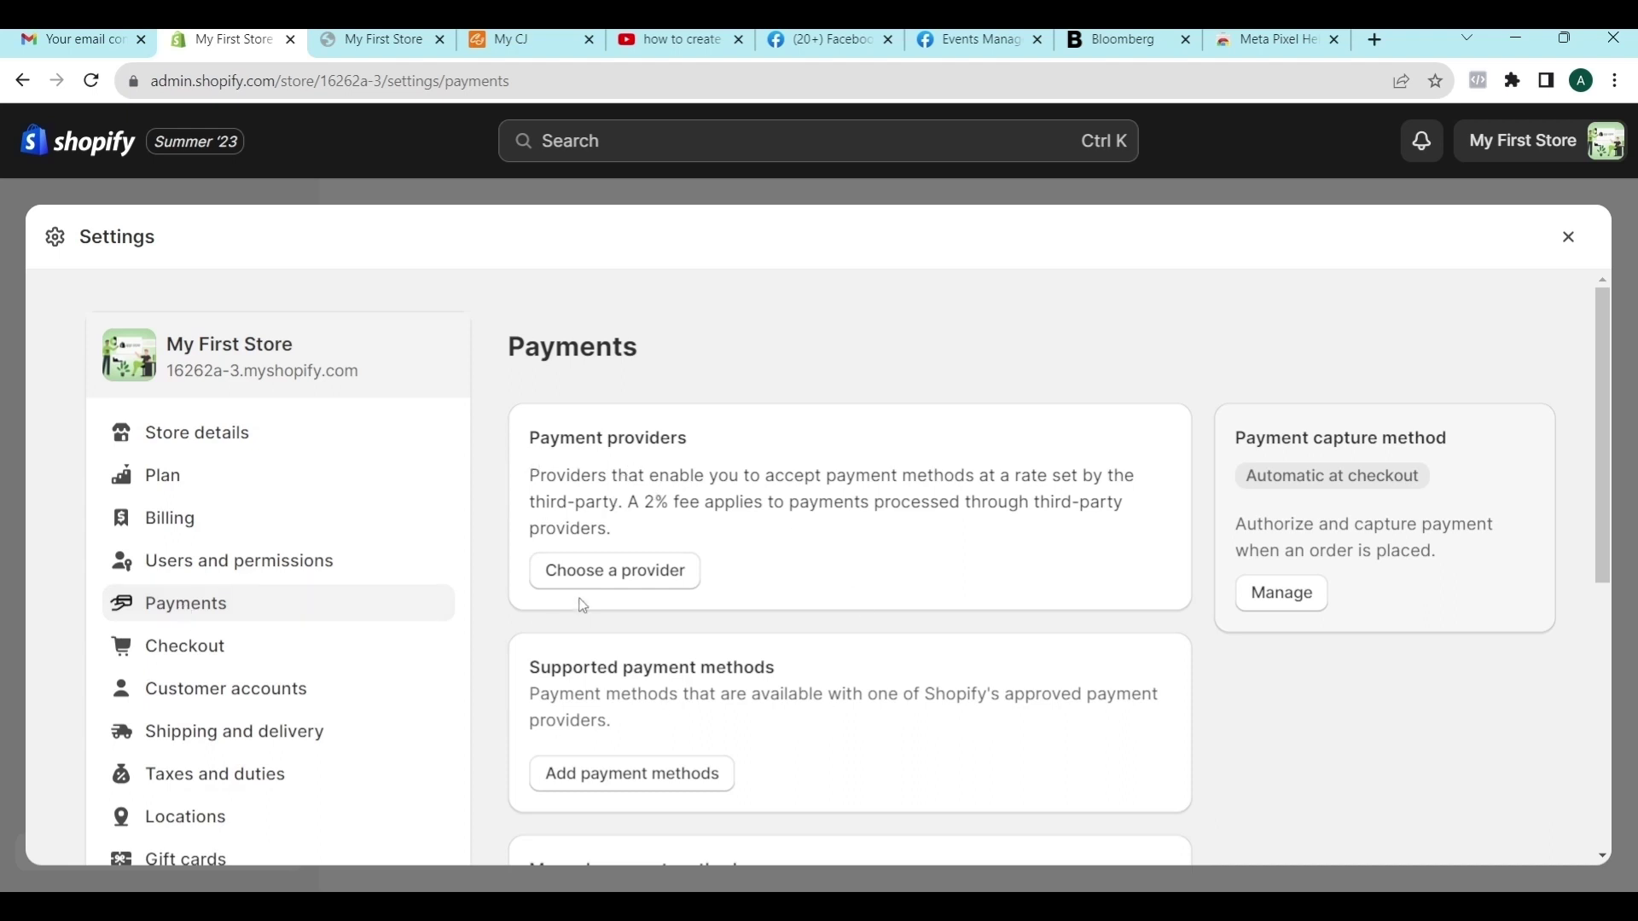
{"action": "left_click", "coordinate": [612, 580]}
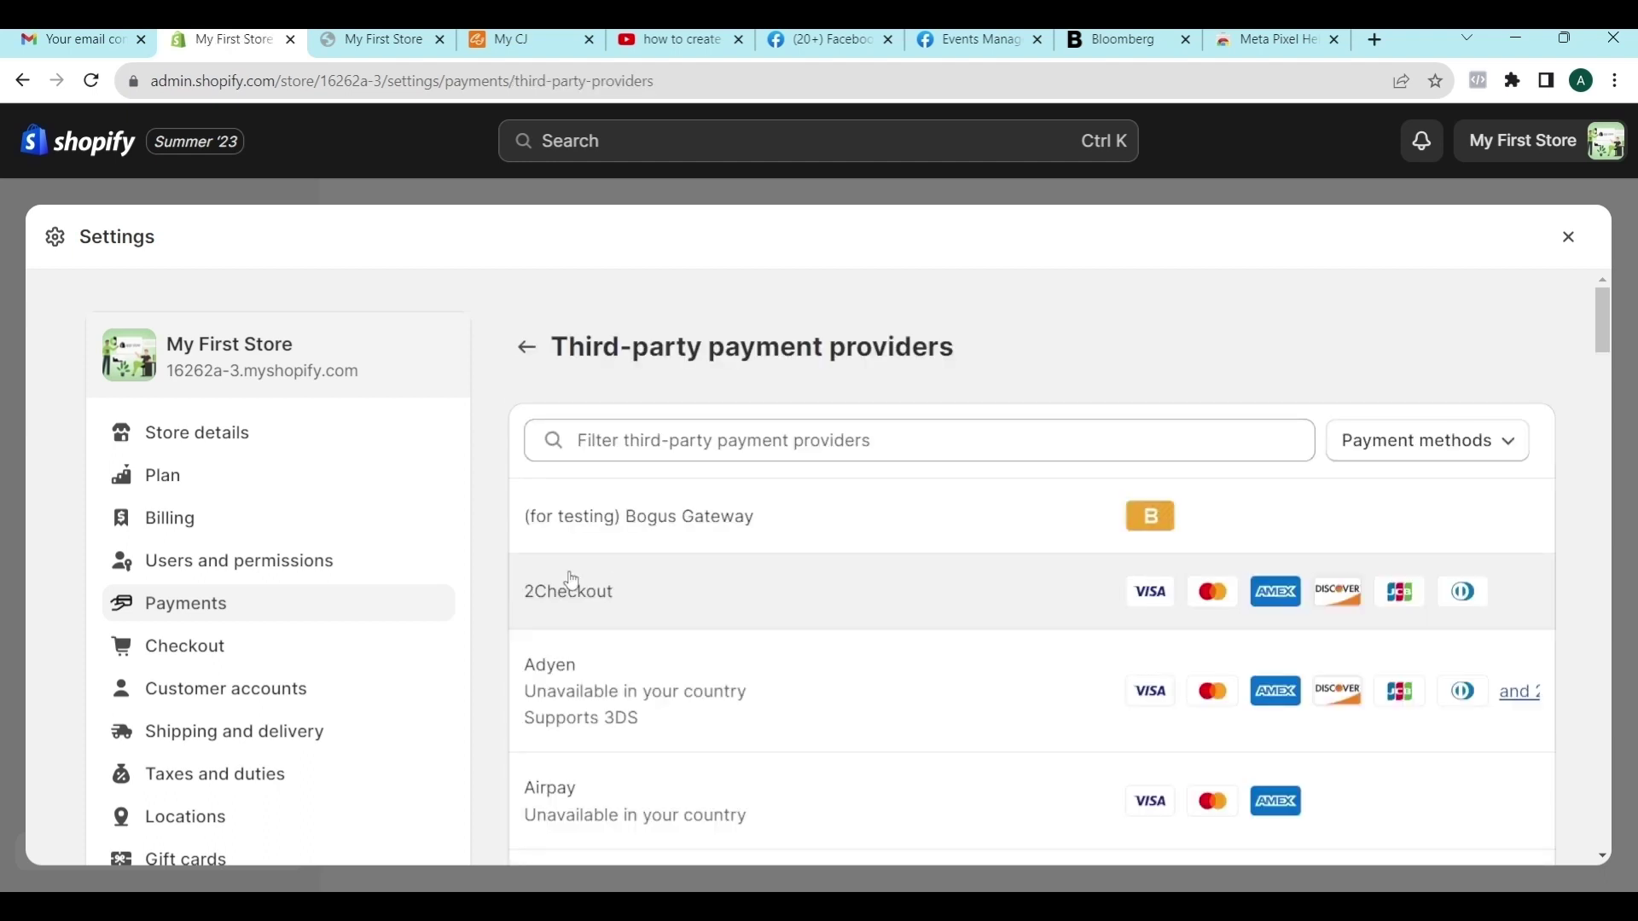
- Look through the full list of third-party payment providers and check which ones are available in the store's country
{"action": "scroll", "coordinate": [650, 582], "scroll_direction": "down", "scroll_amount": 1}
{"action": "scroll", "coordinate": [650, 583], "scroll_direction": "down", "scroll_amount": 2}
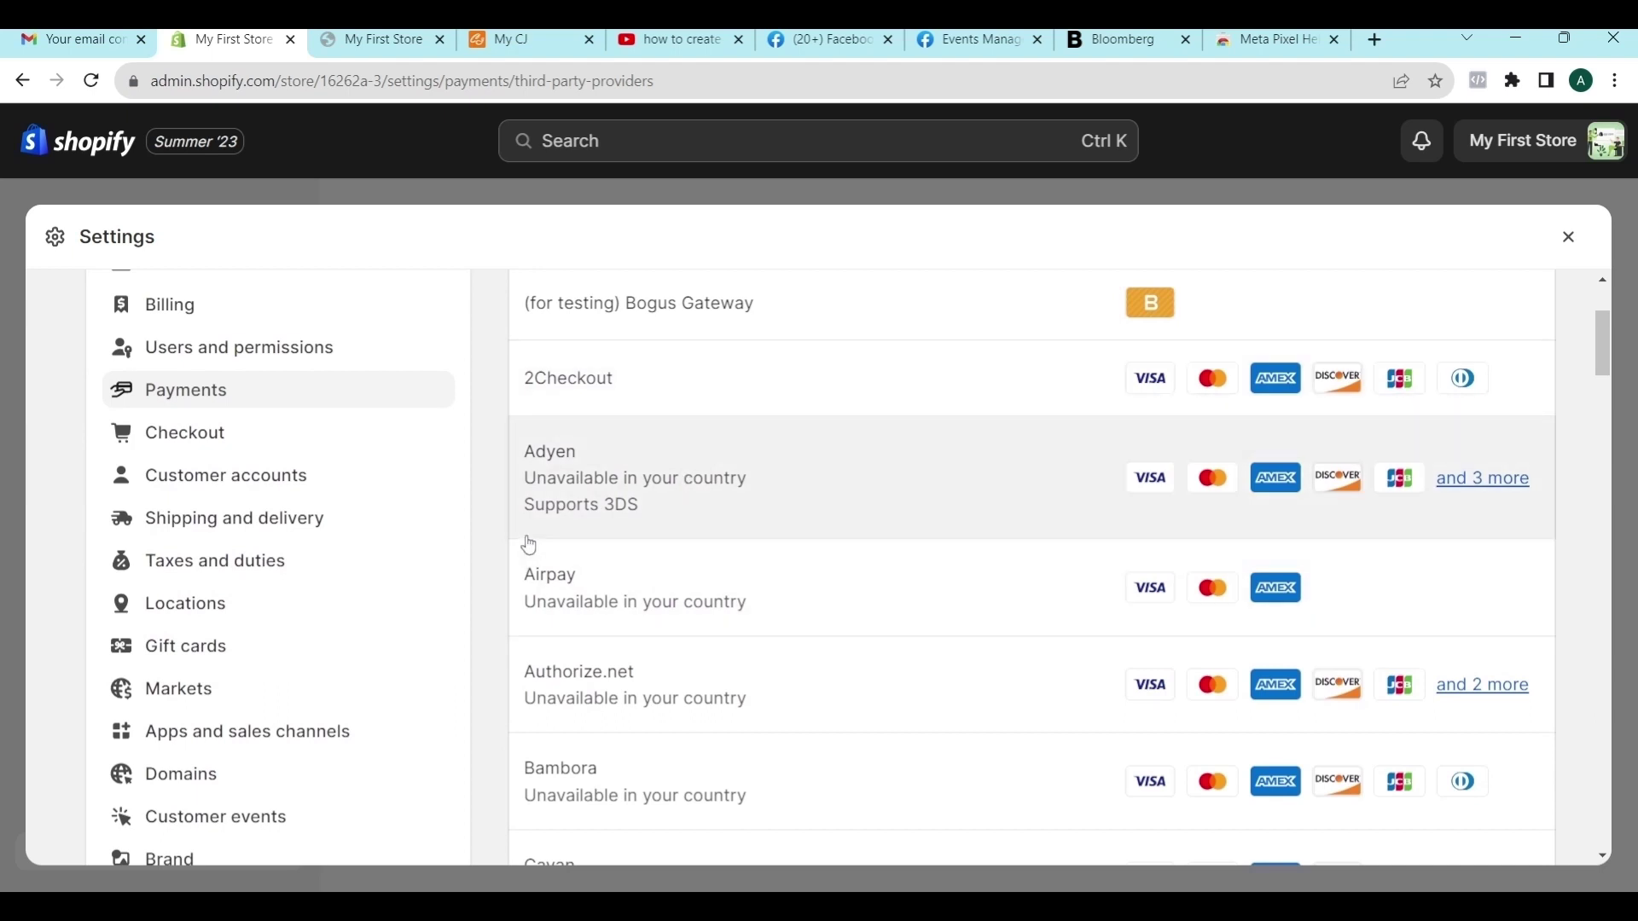
{"action": "scroll", "coordinate": [616, 534], "scroll_direction": "down", "scroll_amount": 9}
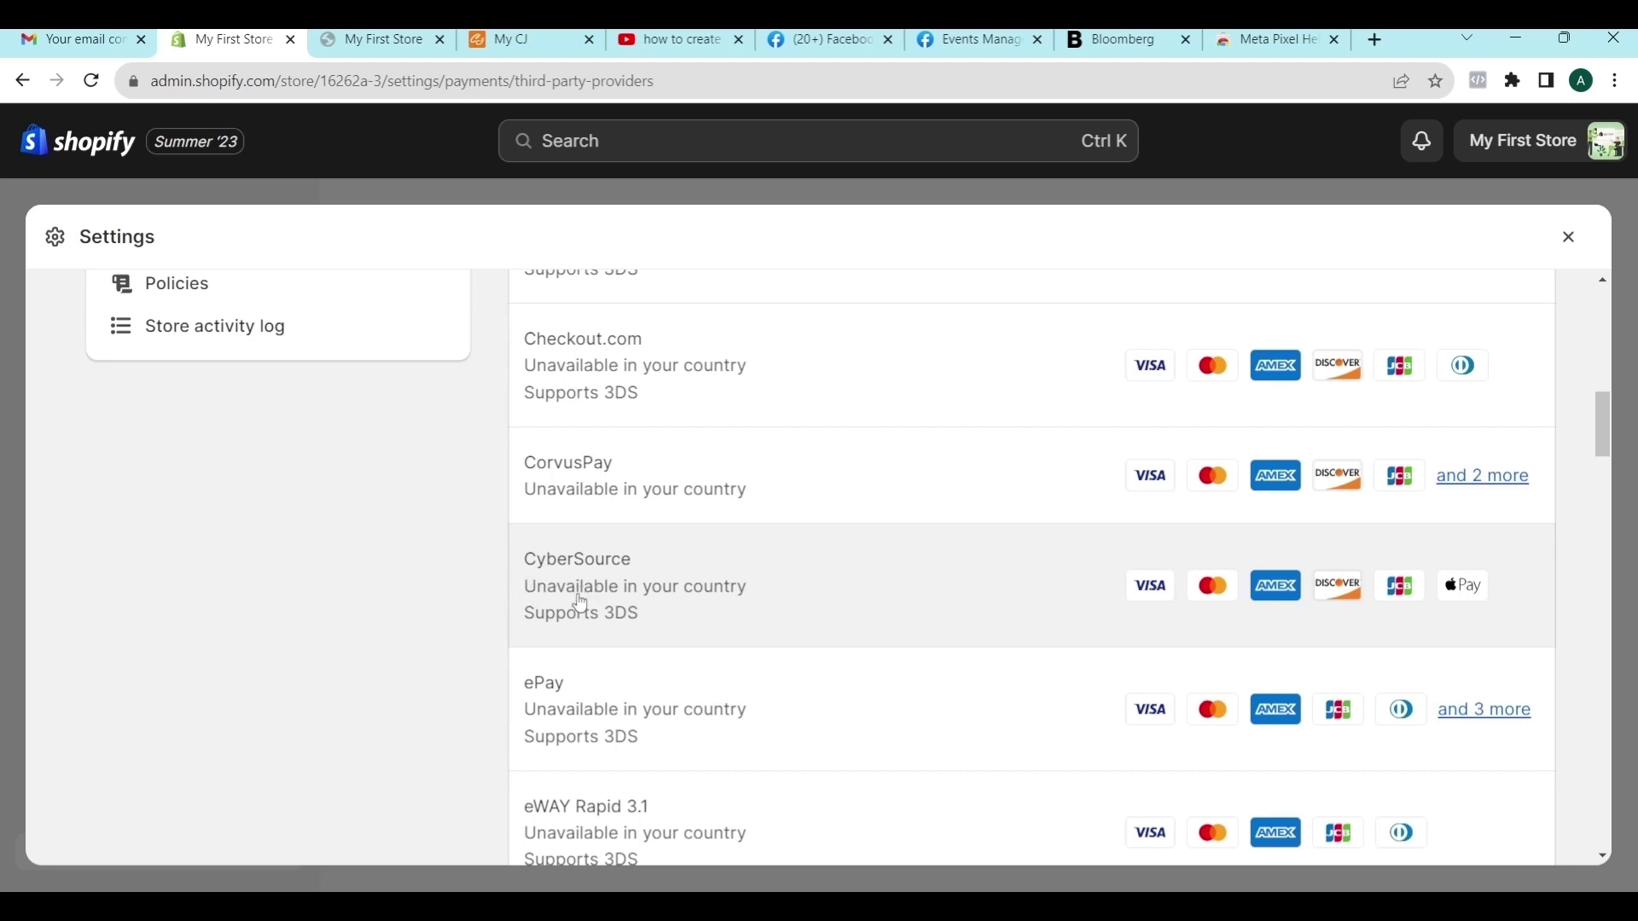
{"action": "scroll", "coordinate": [669, 647], "scroll_direction": "down", "scroll_amount": 3}
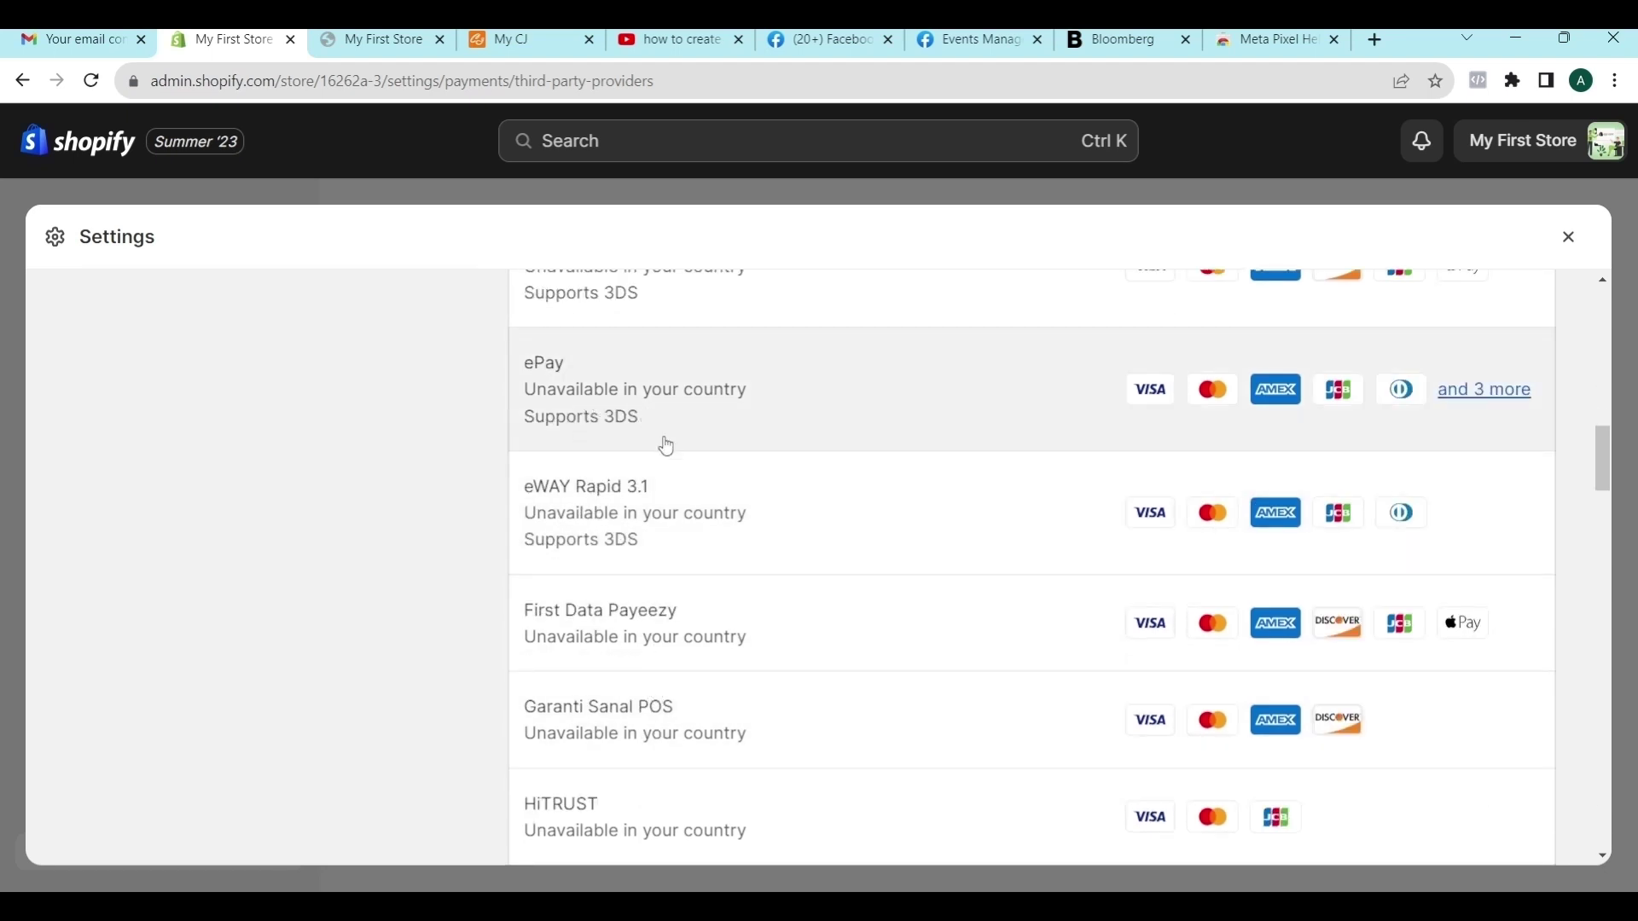
{"action": "scroll", "coordinate": [648, 511], "scroll_direction": "up", "scroll_amount": 3}
{"action": "scroll", "coordinate": [657, 529], "scroll_direction": "up", "scroll_amount": 5}
{"action": "scroll", "coordinate": [640, 563], "scroll_direction": "down", "scroll_amount": 15}
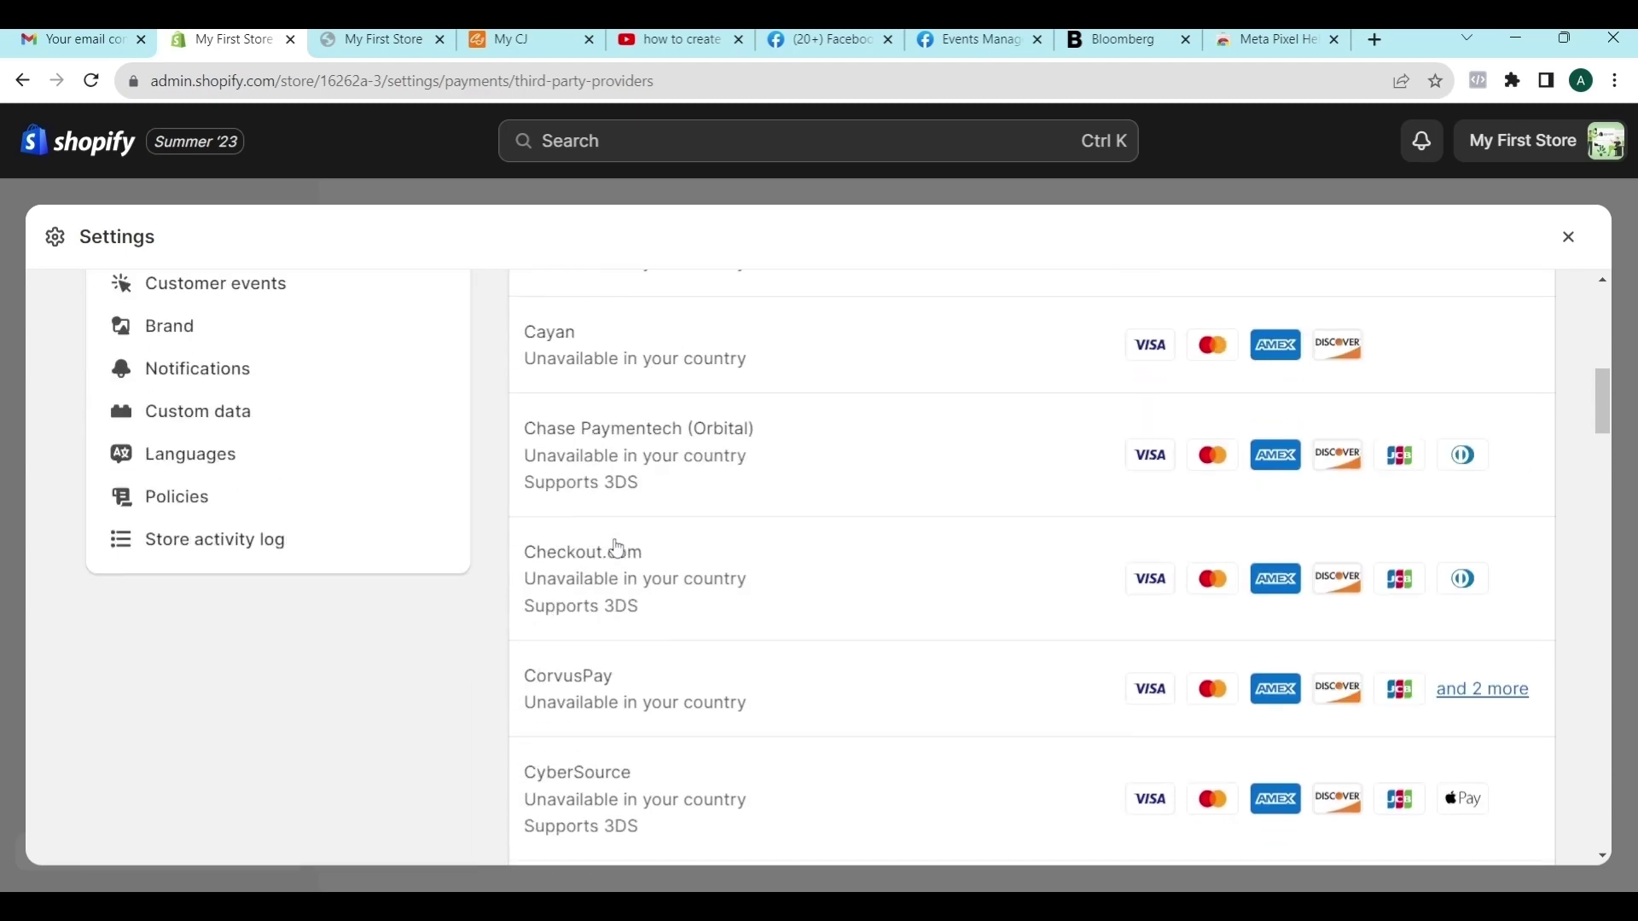
{"action": "scroll", "coordinate": [619, 550], "scroll_direction": "down", "scroll_amount": 15}
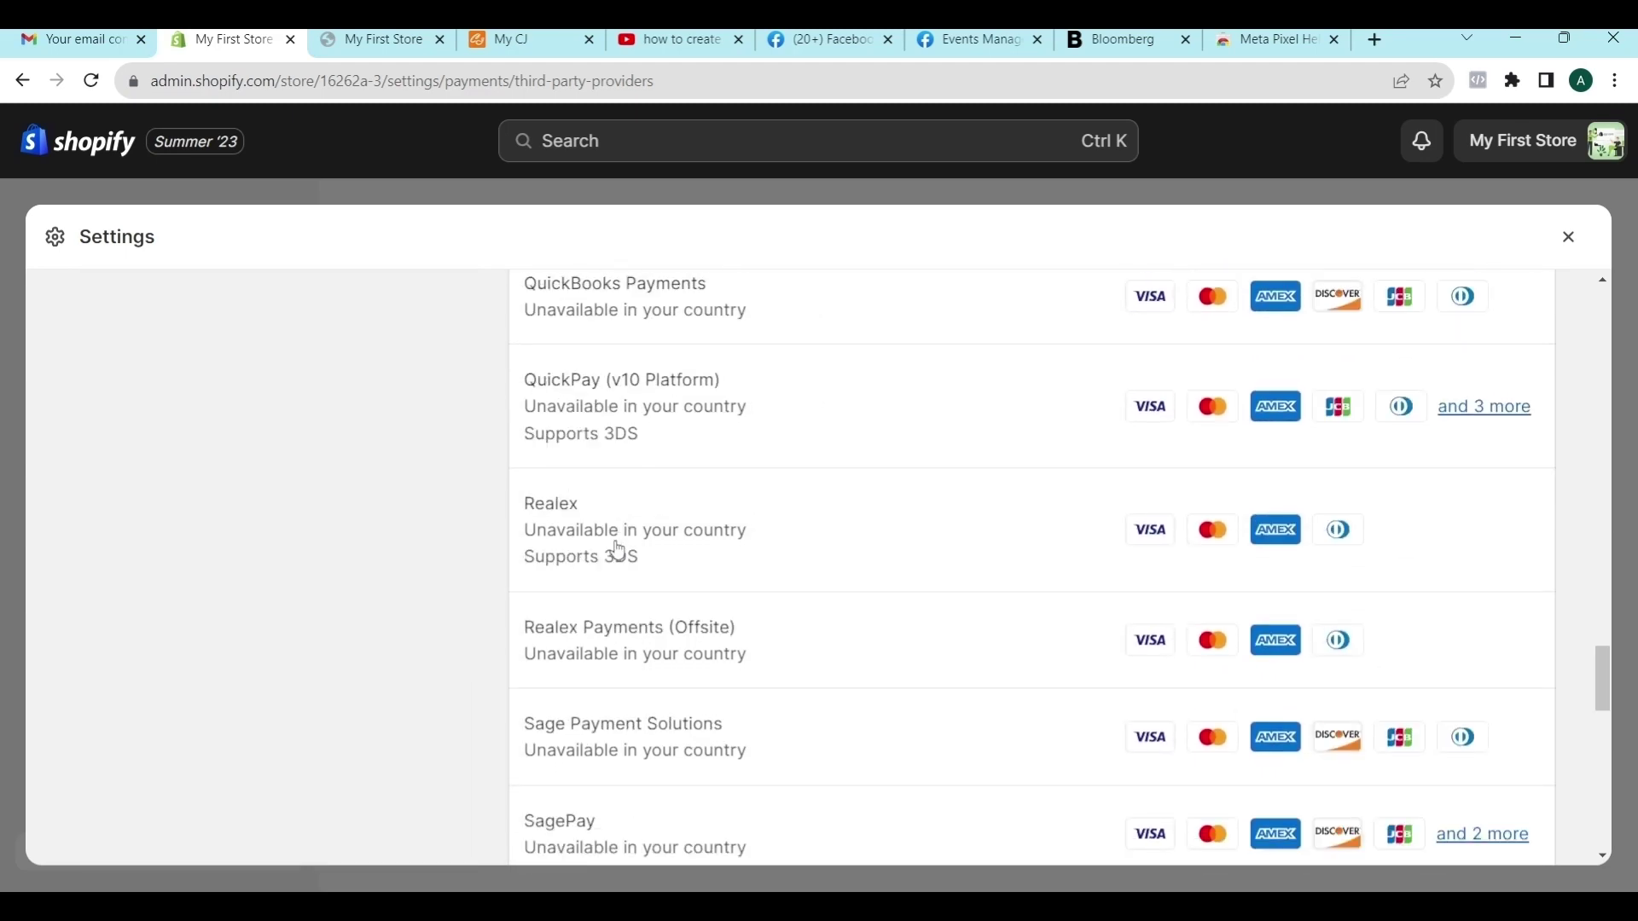
{"action": "scroll", "coordinate": [618, 551], "scroll_direction": "down", "scroll_amount": 5}
{"action": "scroll", "coordinate": [586, 569], "scroll_direction": "down", "scroll_amount": 5}
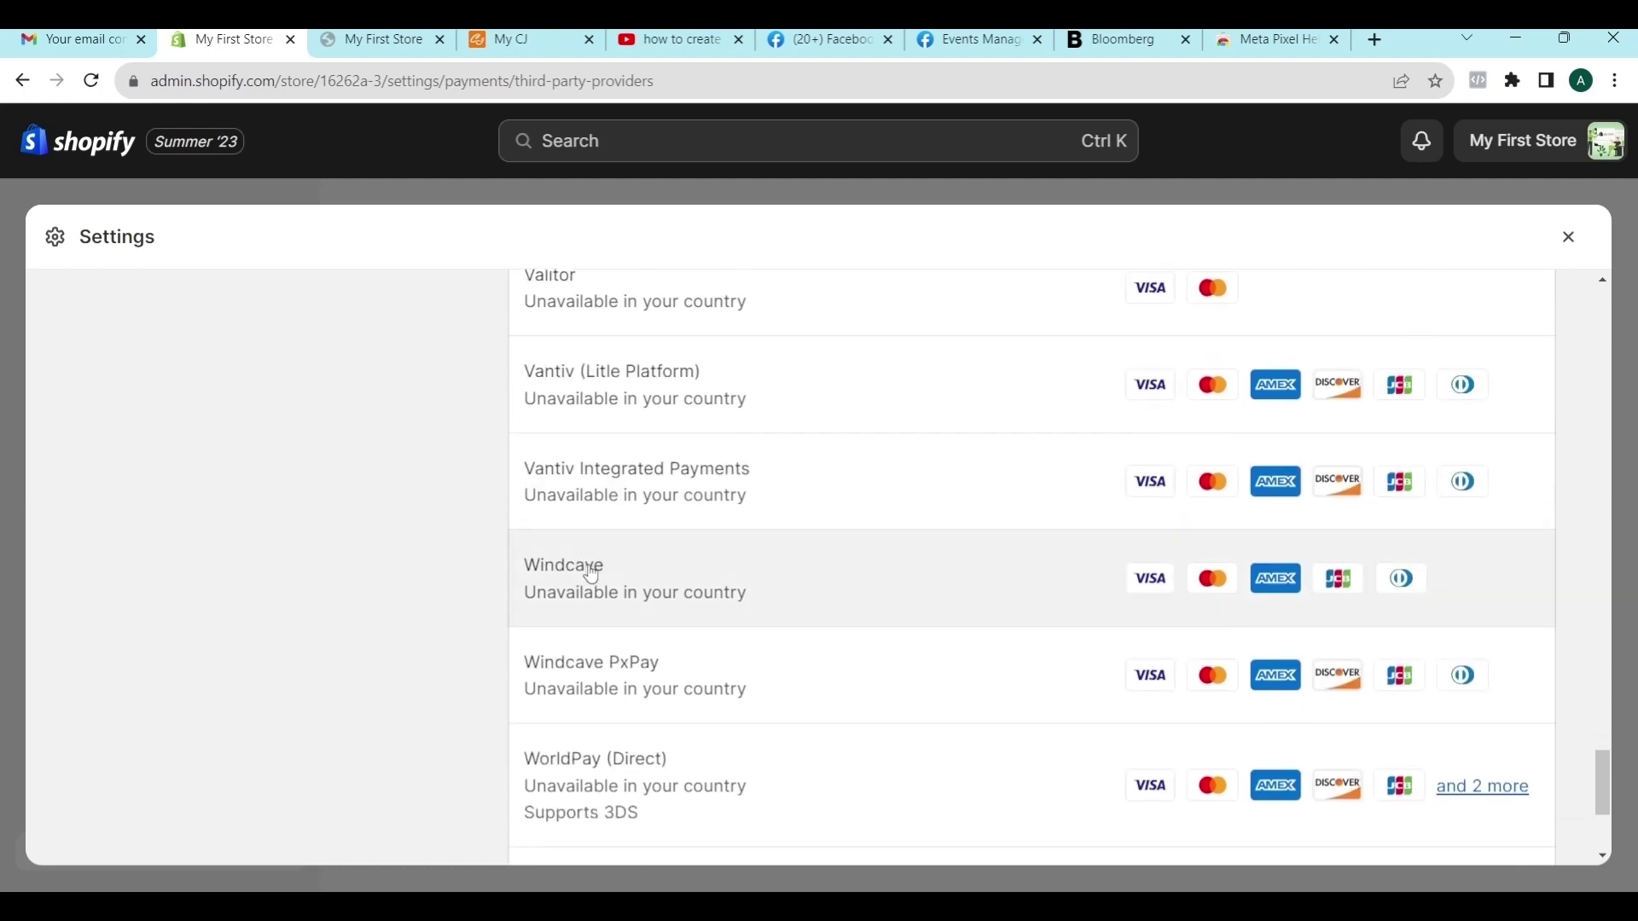
{"action": "scroll", "coordinate": [548, 559], "scroll_direction": "up", "scroll_amount": 15}
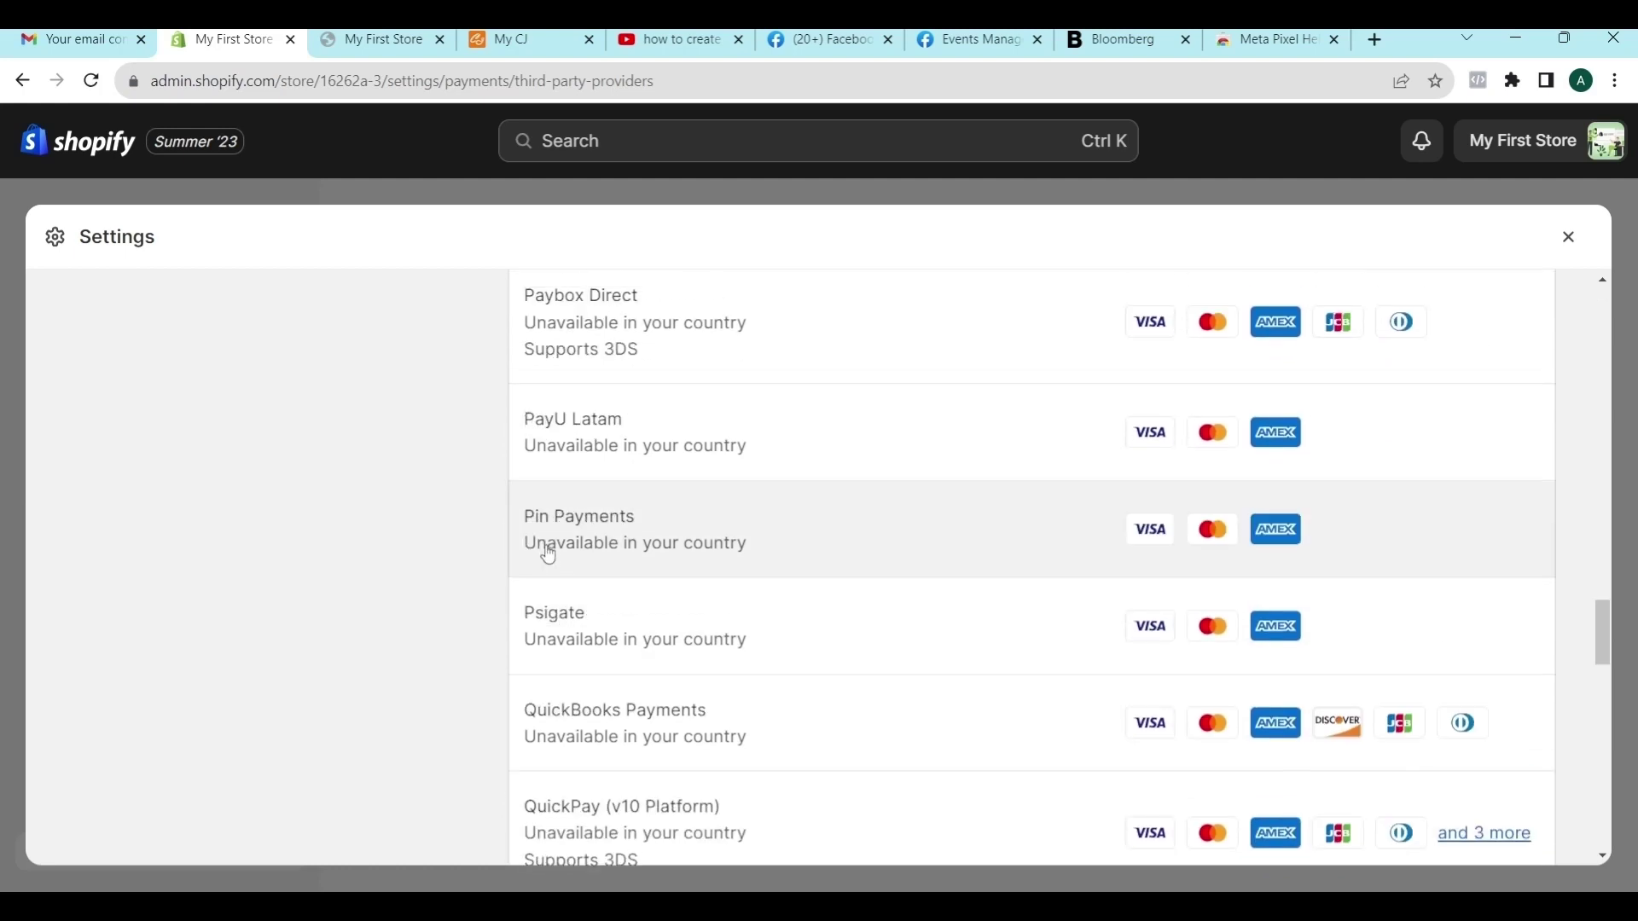
{"action": "scroll", "coordinate": [549, 556], "scroll_direction": "up", "scroll_amount": 20}
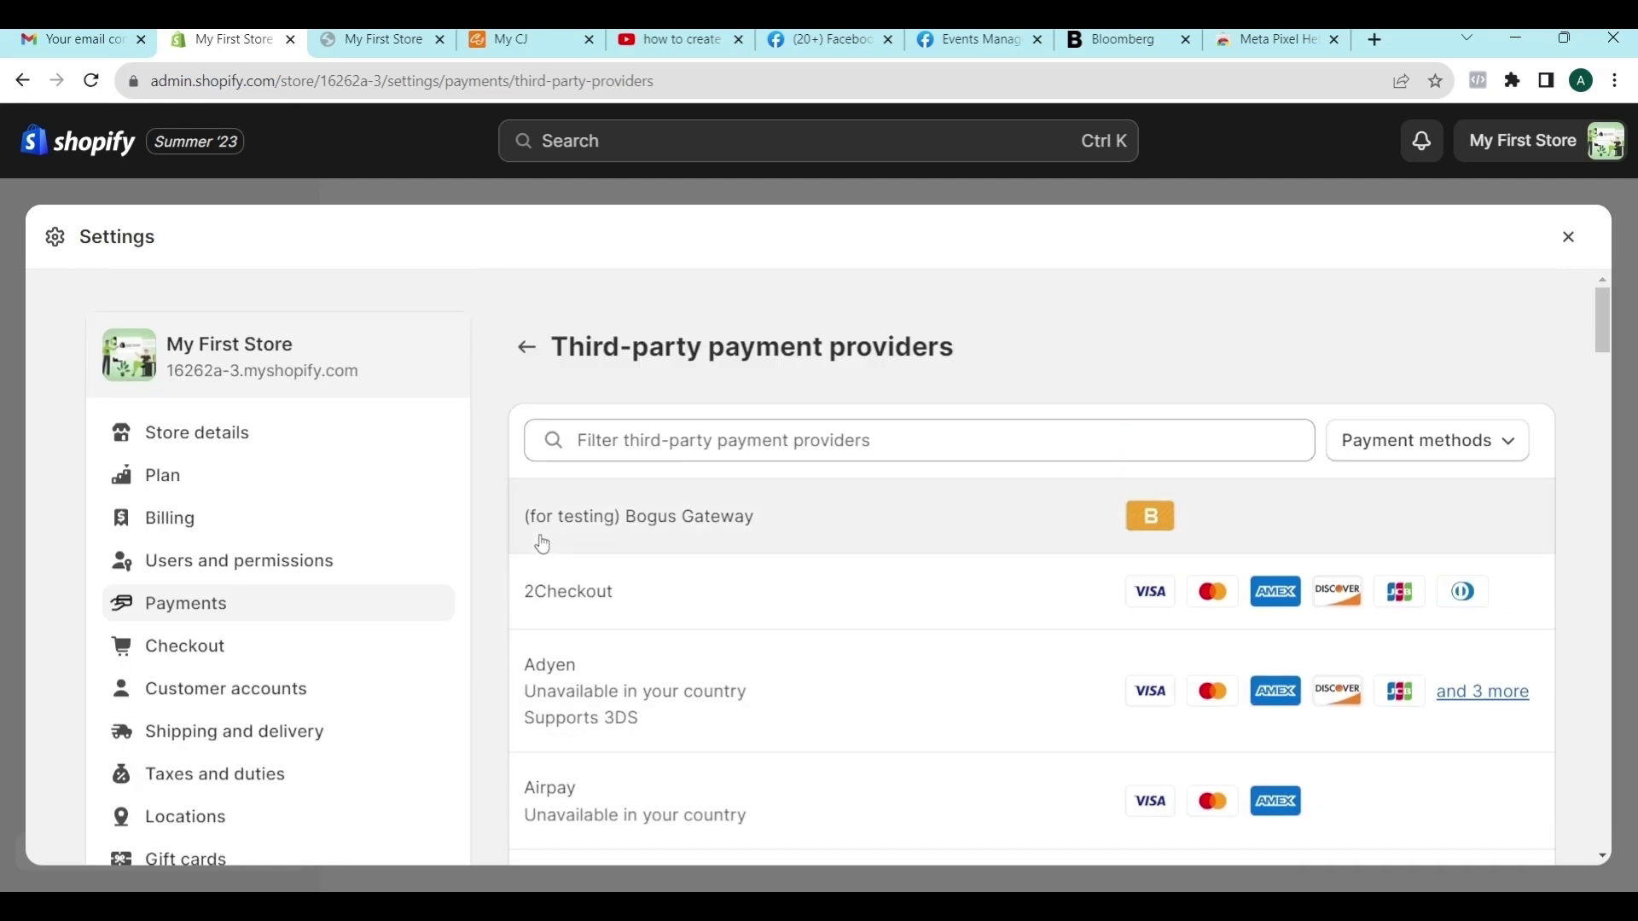
- View the 2Checkout provider's setup instructions and return to the main payment settings
{"action": "scroll", "coordinate": [543, 545], "scroll_direction": "down", "scroll_amount": 2}
{"action": "left_click", "coordinate": [559, 485]}
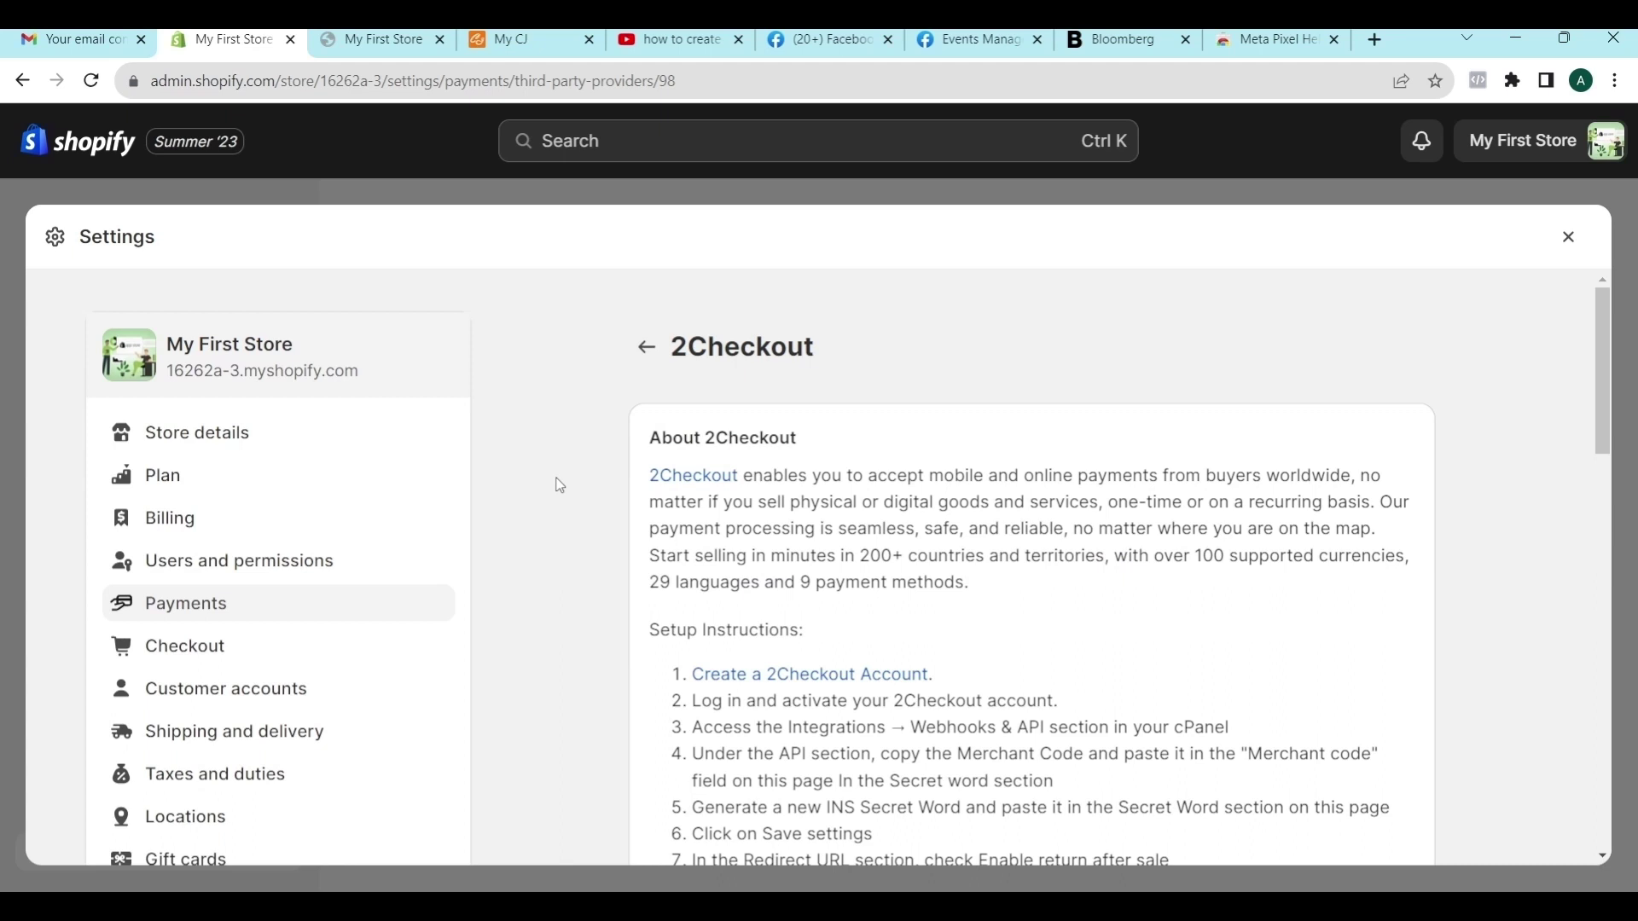
{"action": "left_click", "coordinate": [183, 611]}
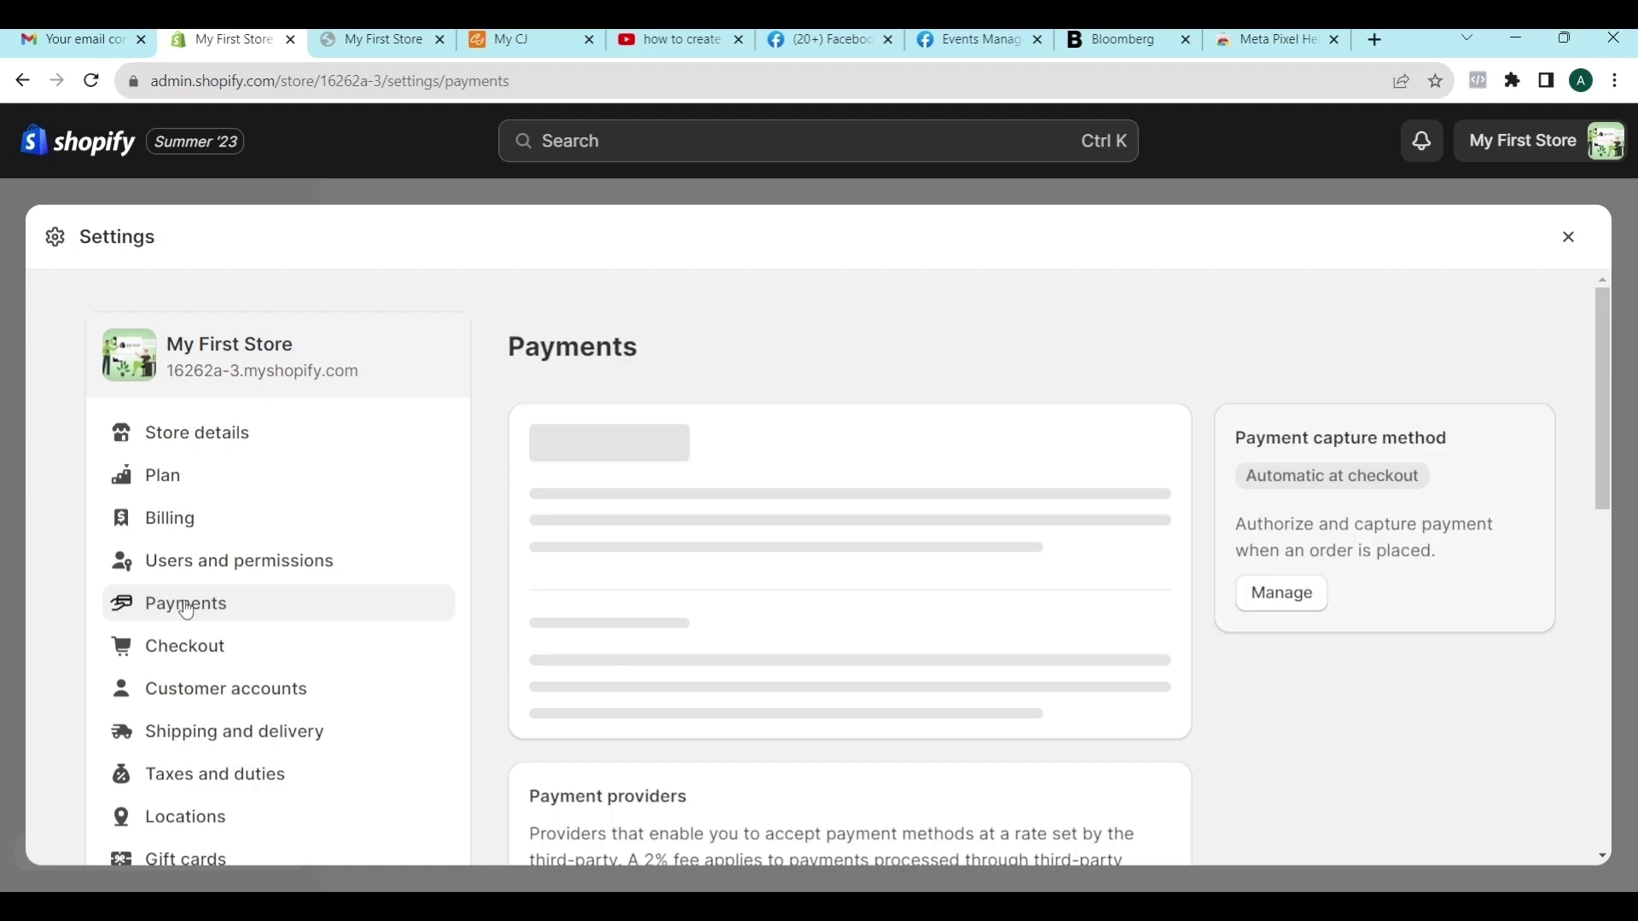
- Search the supported payment methods by provider for "payon" and select Payoneer Checkout
{"action": "scroll", "coordinate": [609, 635], "scroll_direction": "down", "scroll_amount": 3}
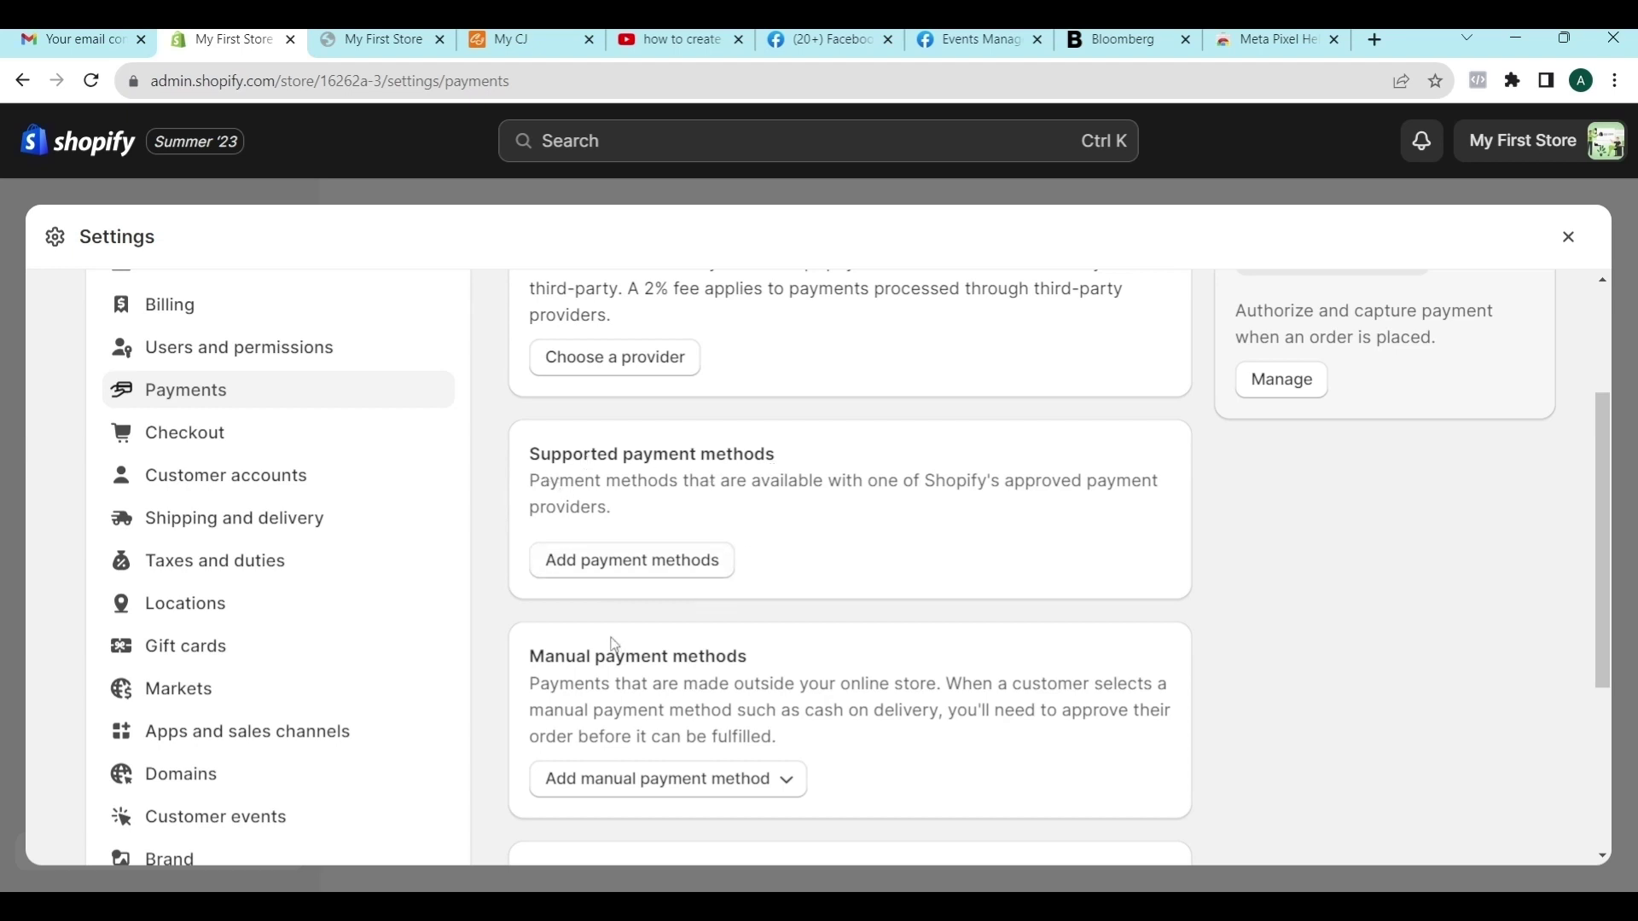
{"action": "left_click", "coordinate": [598, 563]}
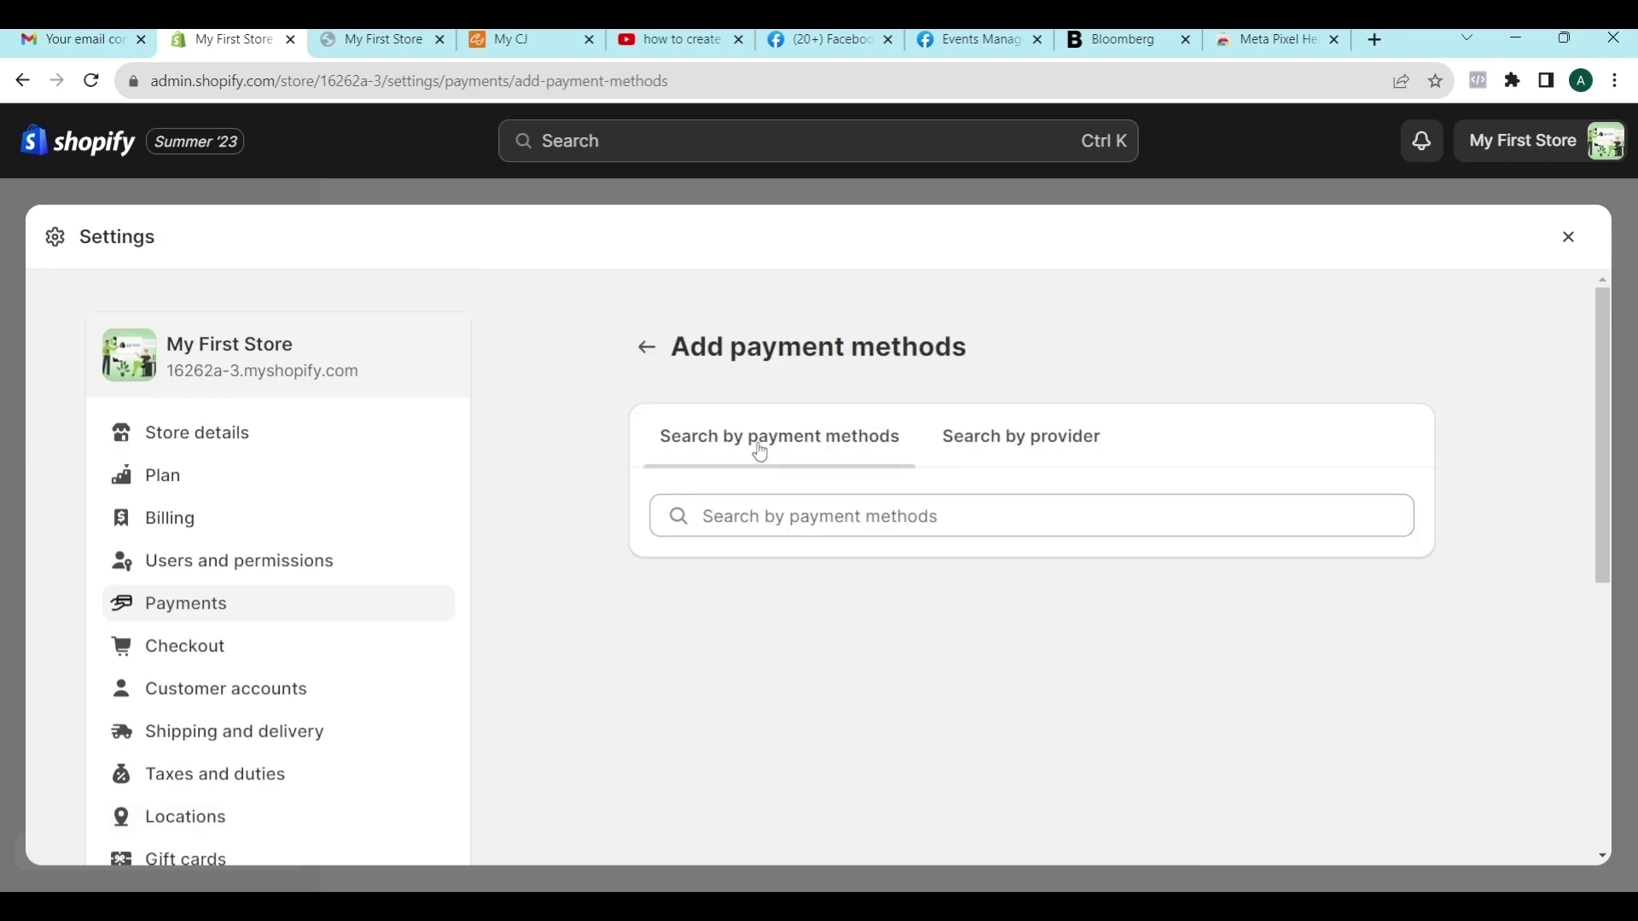
{"action": "left_click", "coordinate": [1006, 449]}
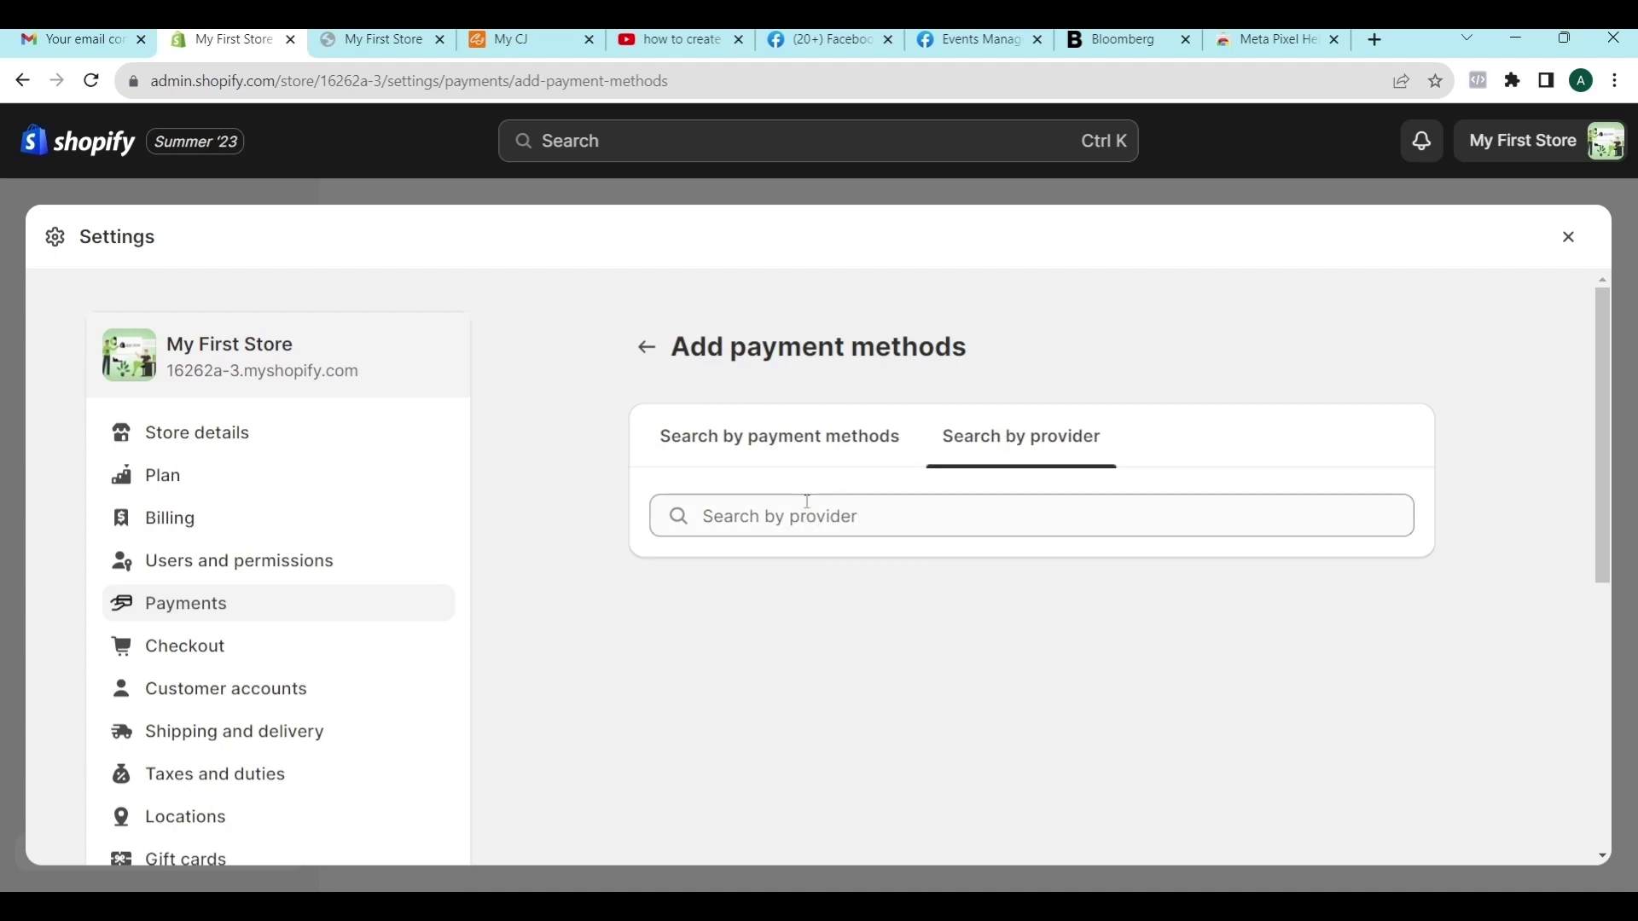
{"action": "left_click", "coordinate": [780, 520]}
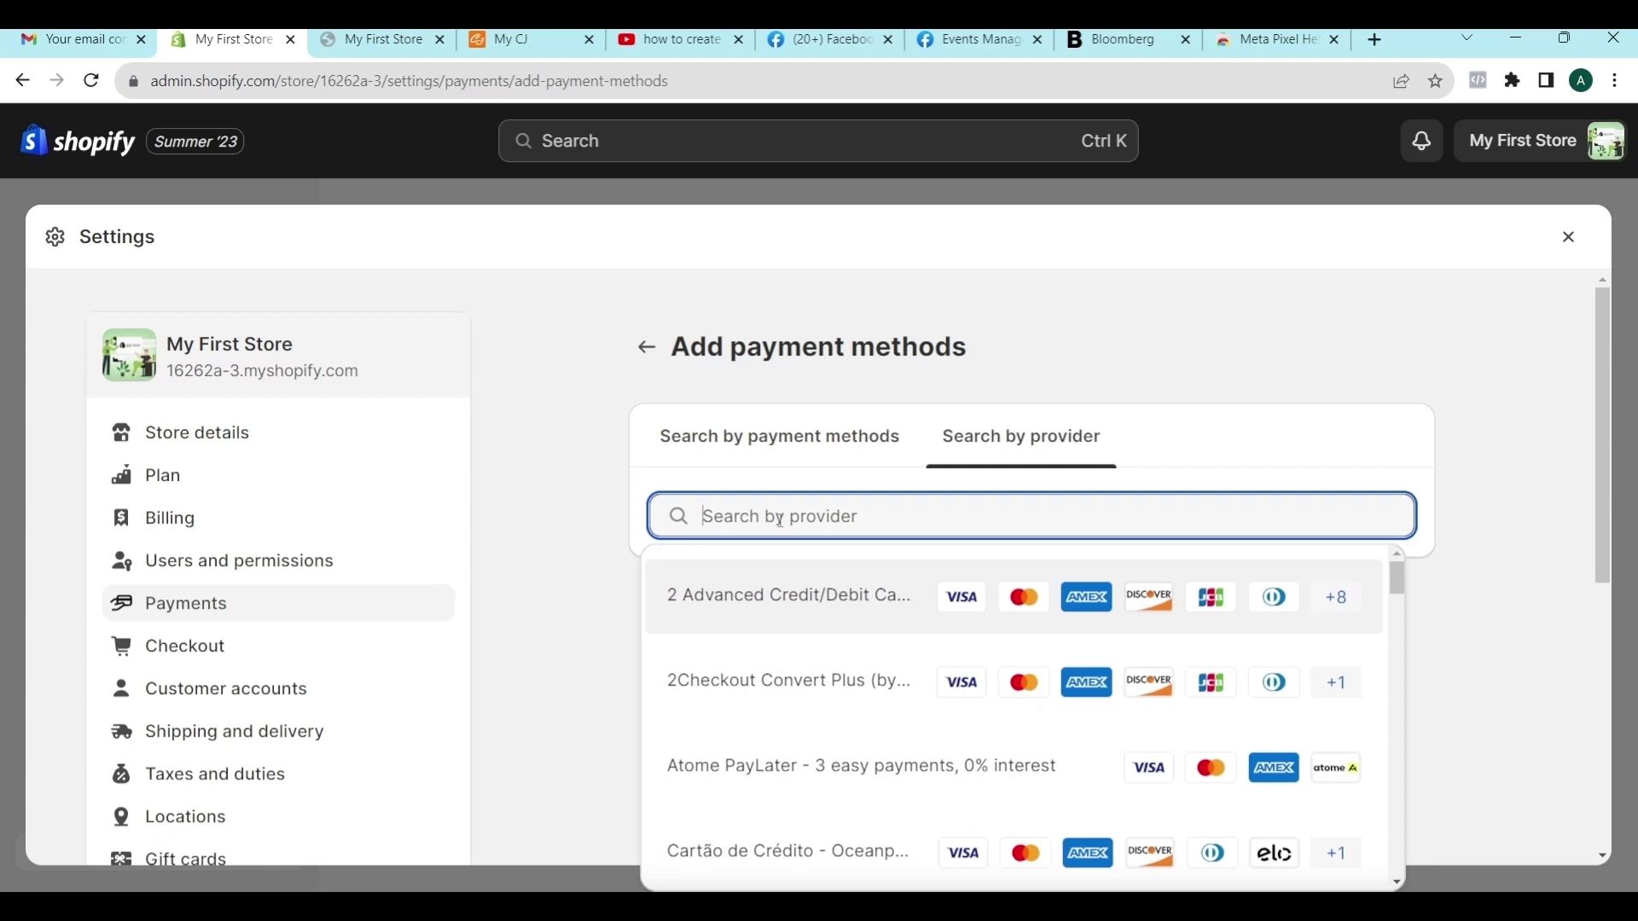
{"action": "type", "text": "pay"}
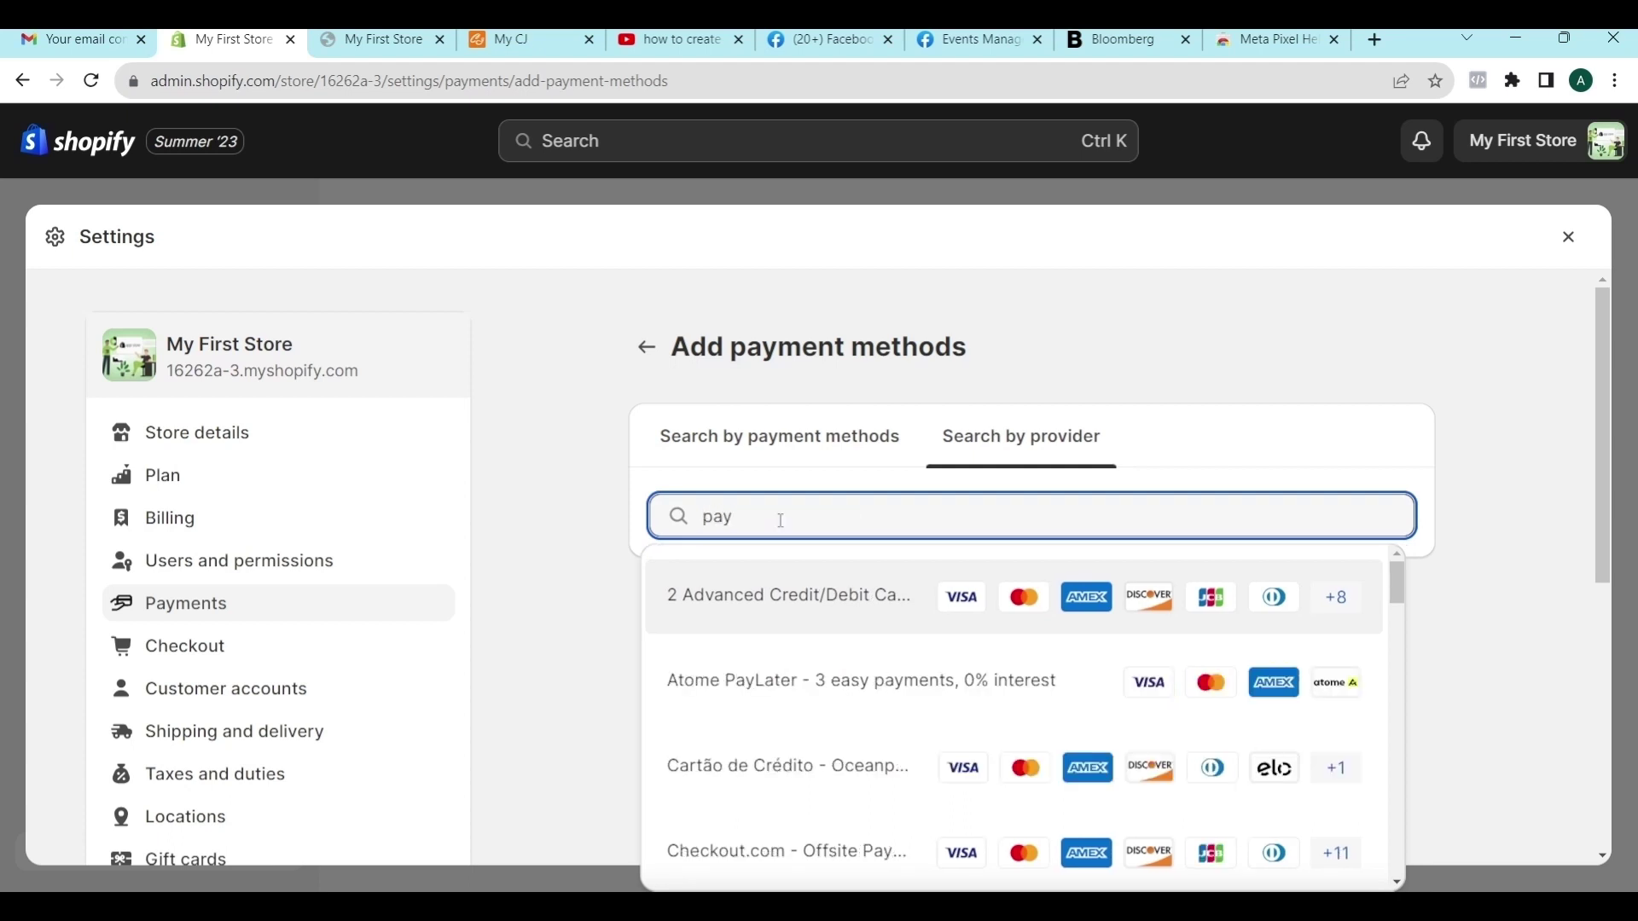
{"action": "type", "text": "on"}
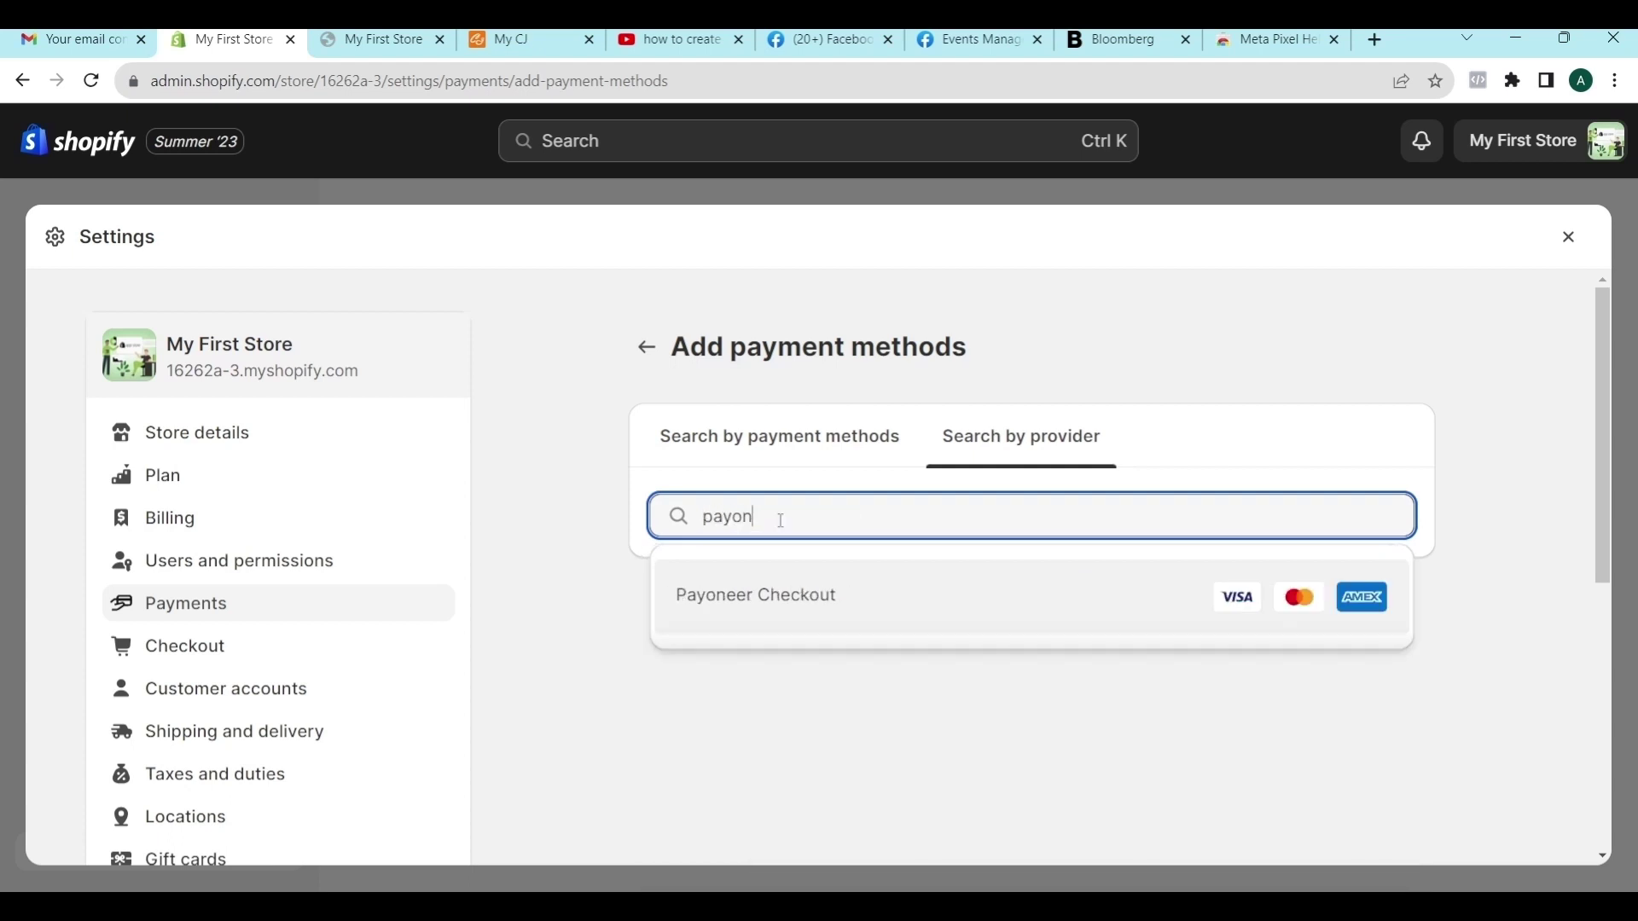
{"action": "left_click", "coordinate": [739, 607]}
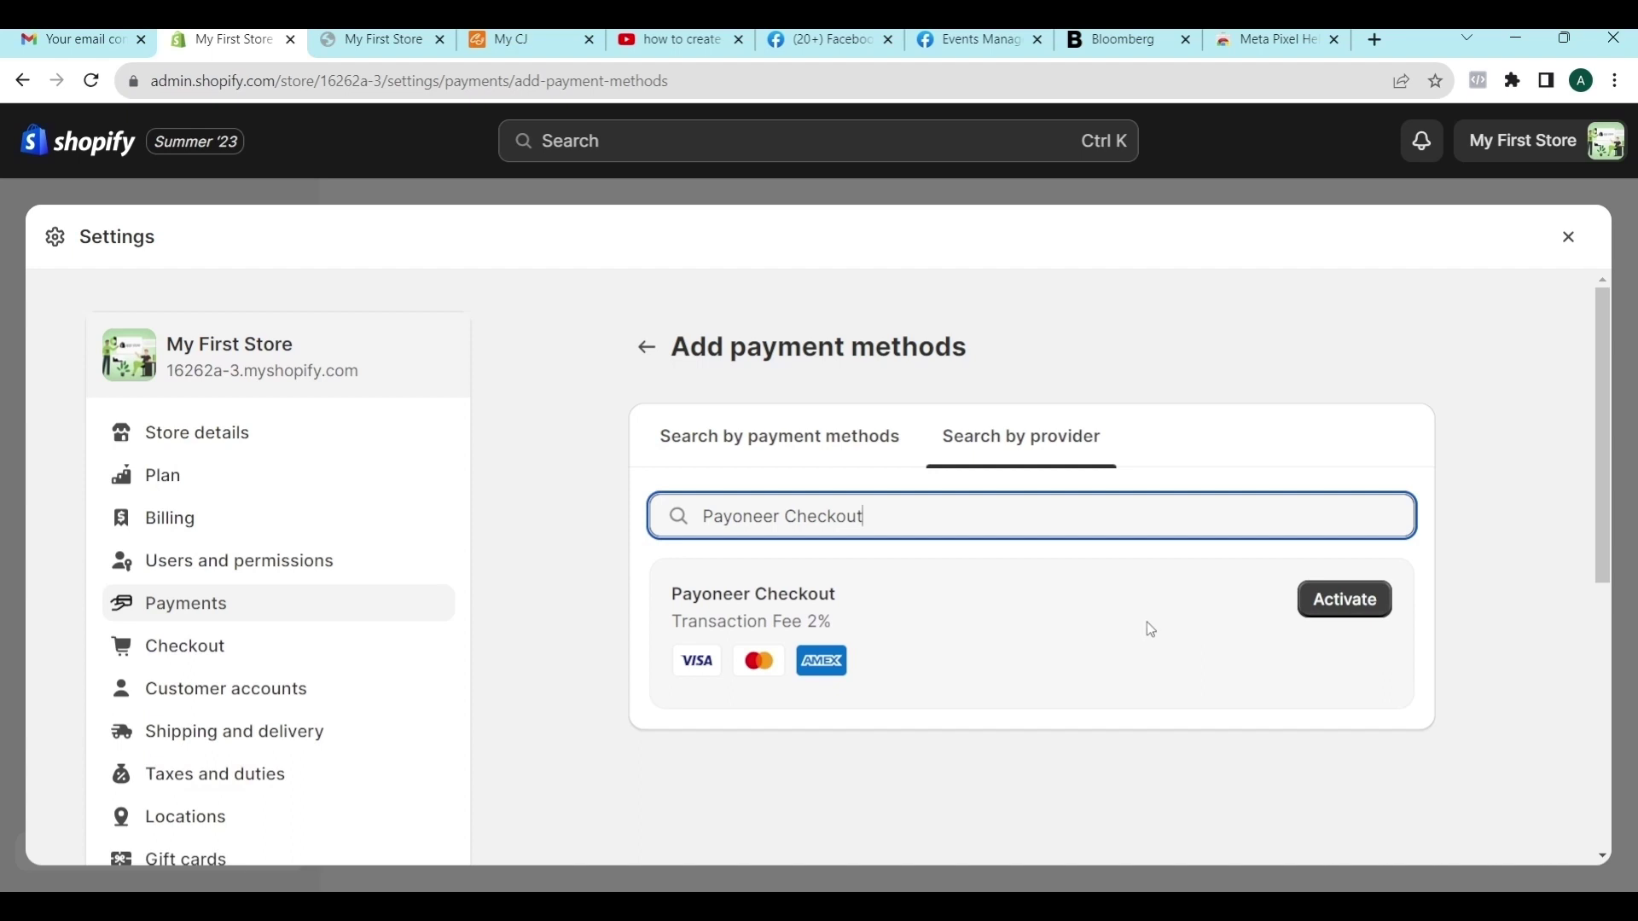
- Activate the Payoneer Checkout provider, connect it to the store and install its app
{"action": "left_click", "coordinate": [1341, 599]}
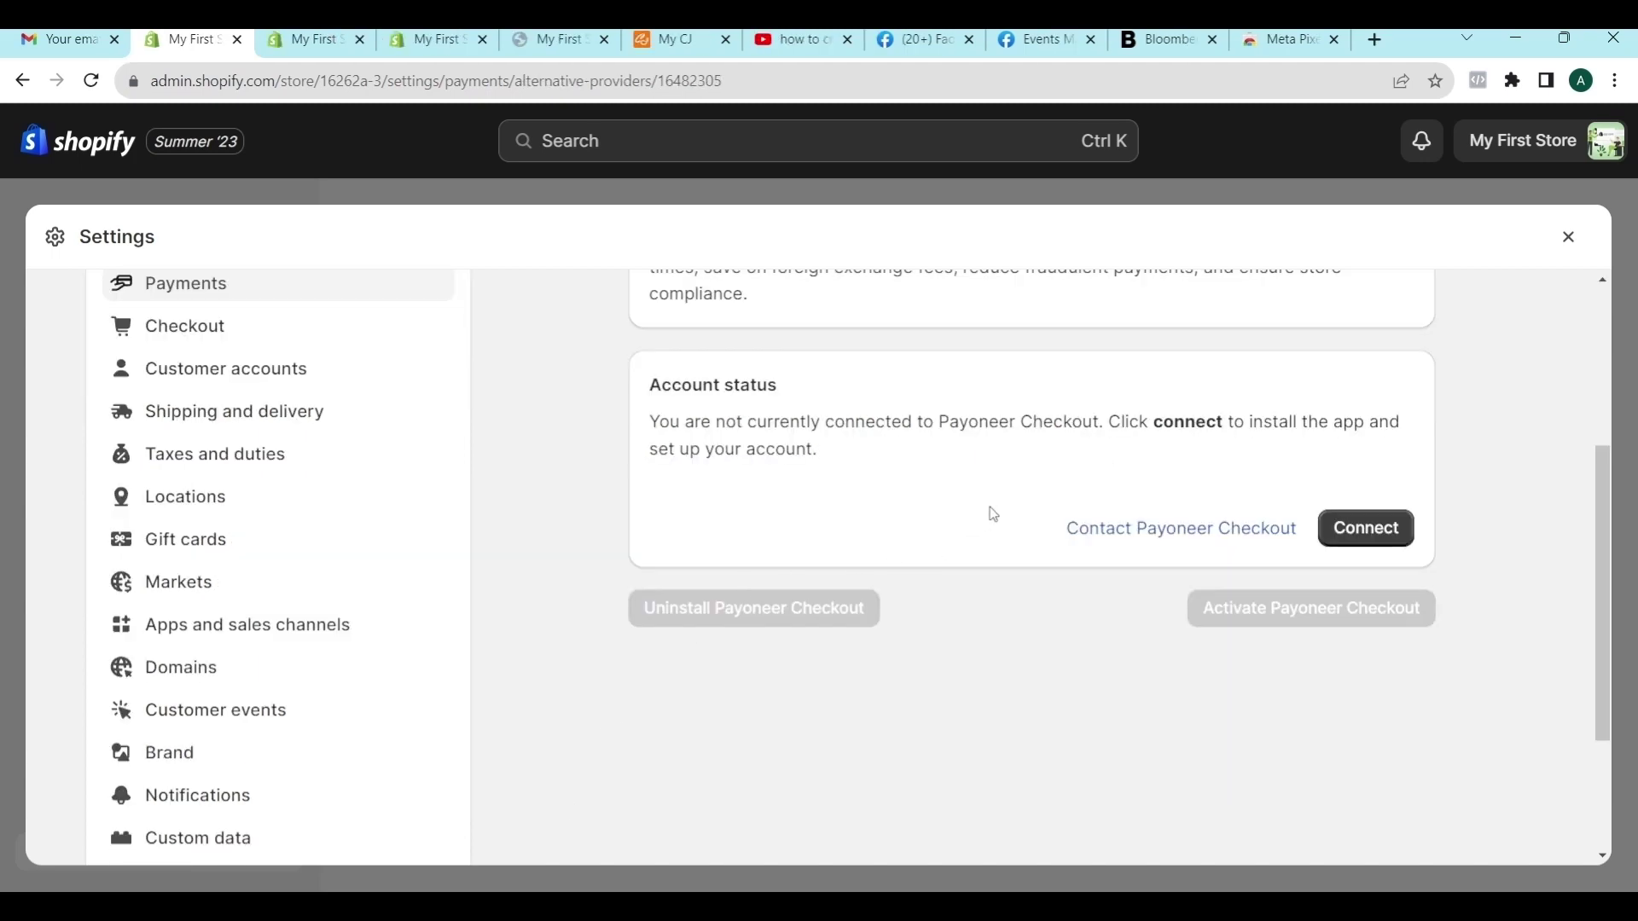
{"action": "scroll", "coordinate": [1010, 488], "scroll_direction": "up", "scroll_amount": 3}
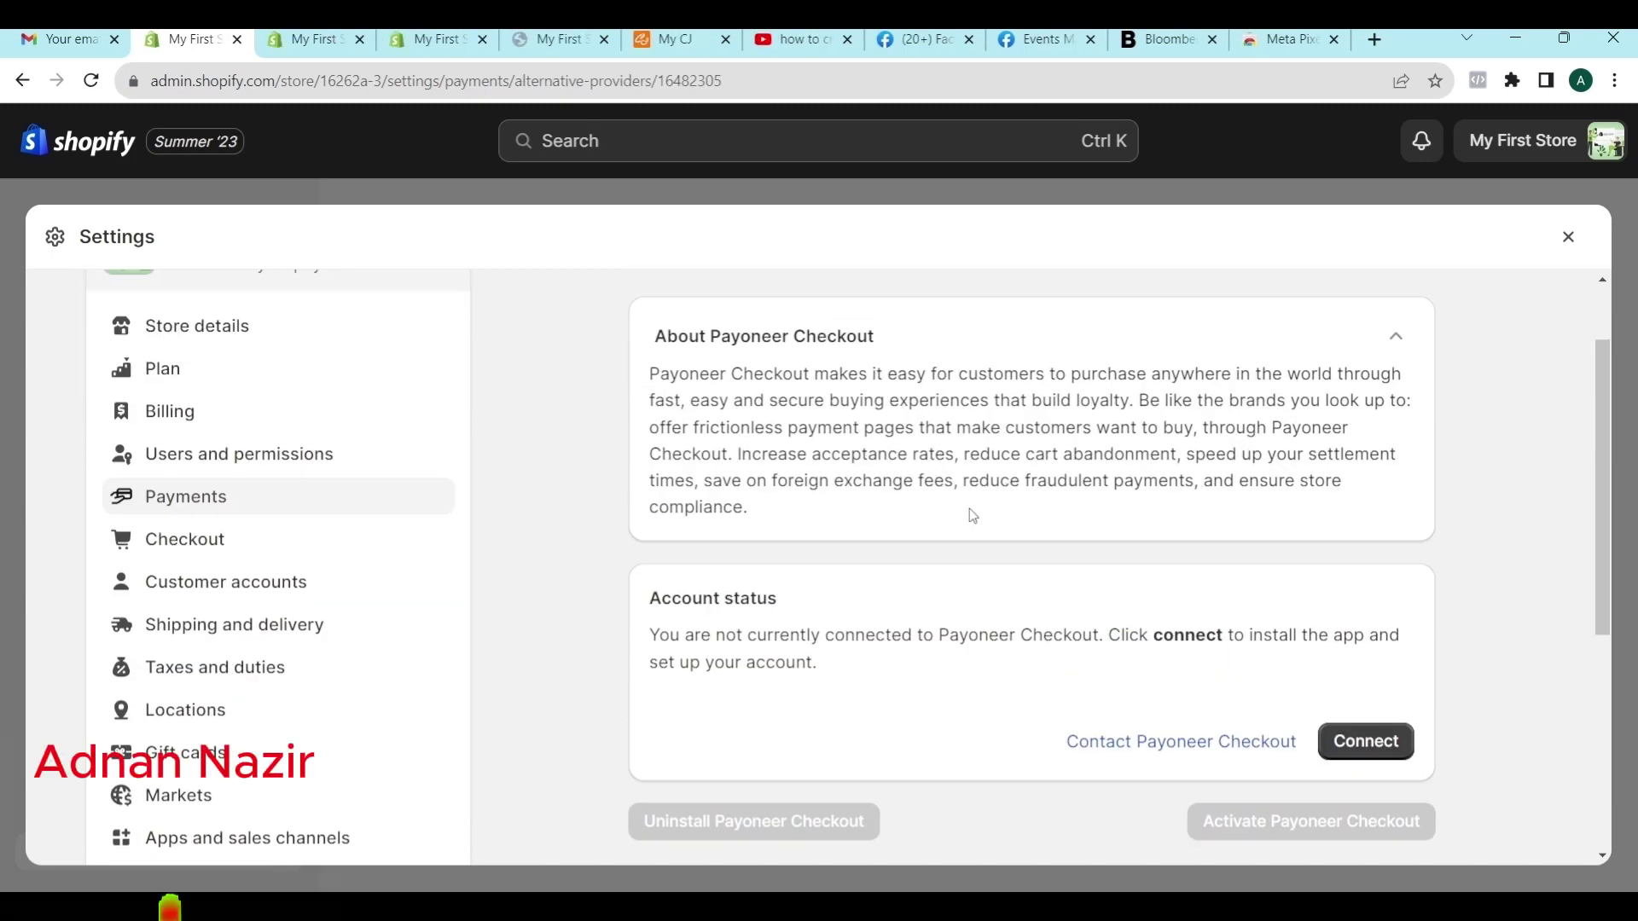
{"action": "scroll", "coordinate": [911, 609], "scroll_direction": "down", "scroll_amount": 1}
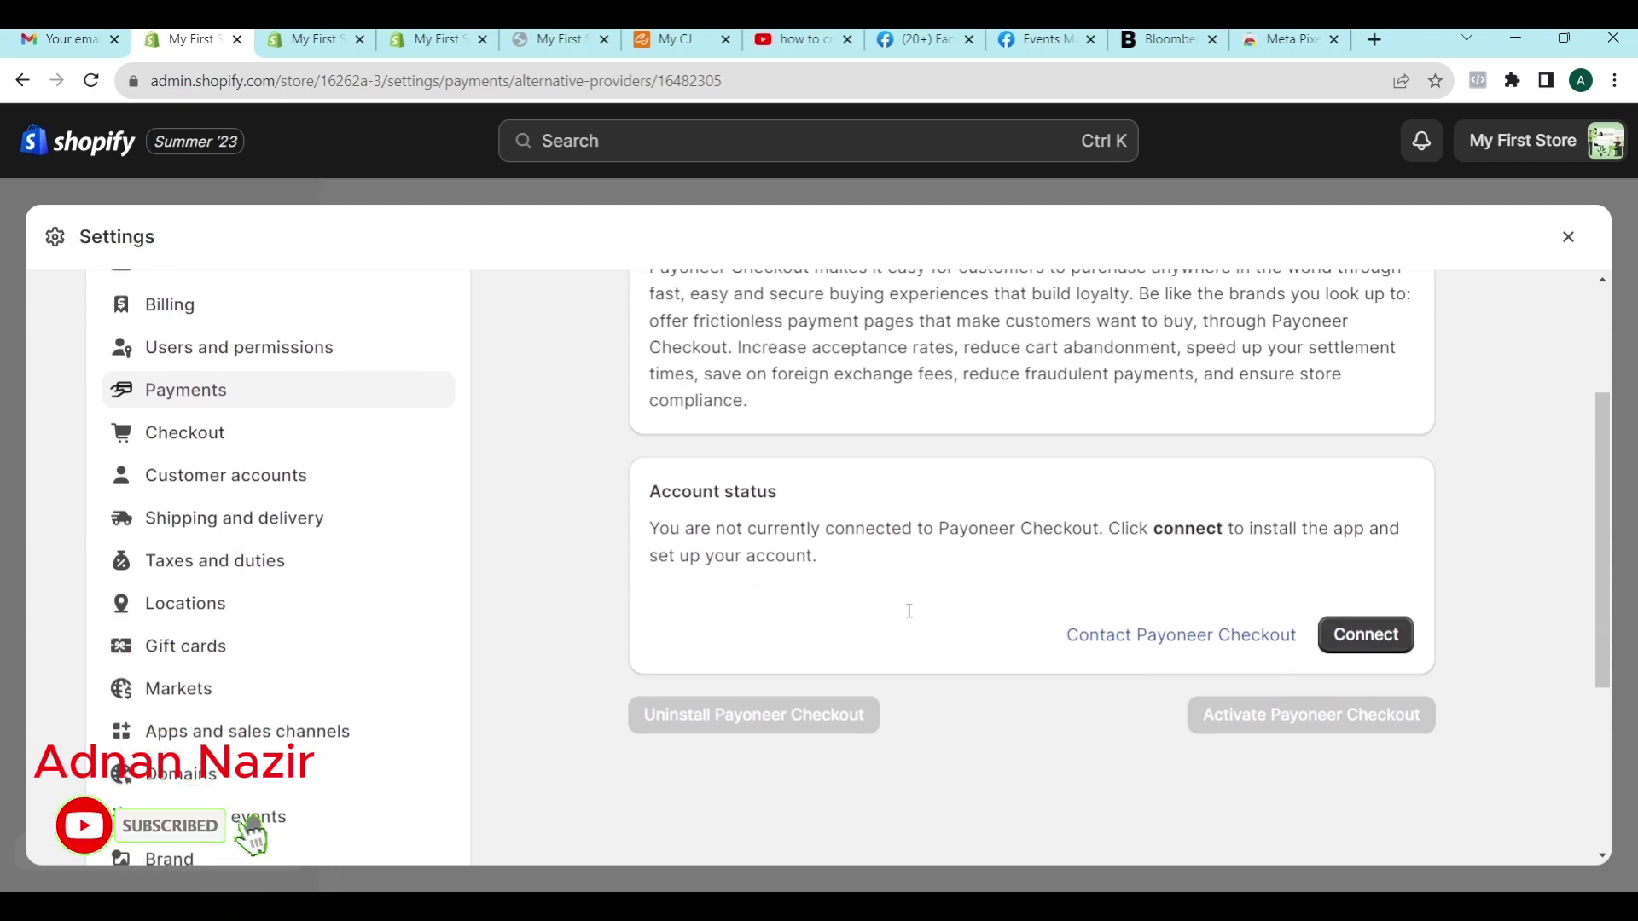
{"action": "left_click", "coordinate": [1360, 640]}
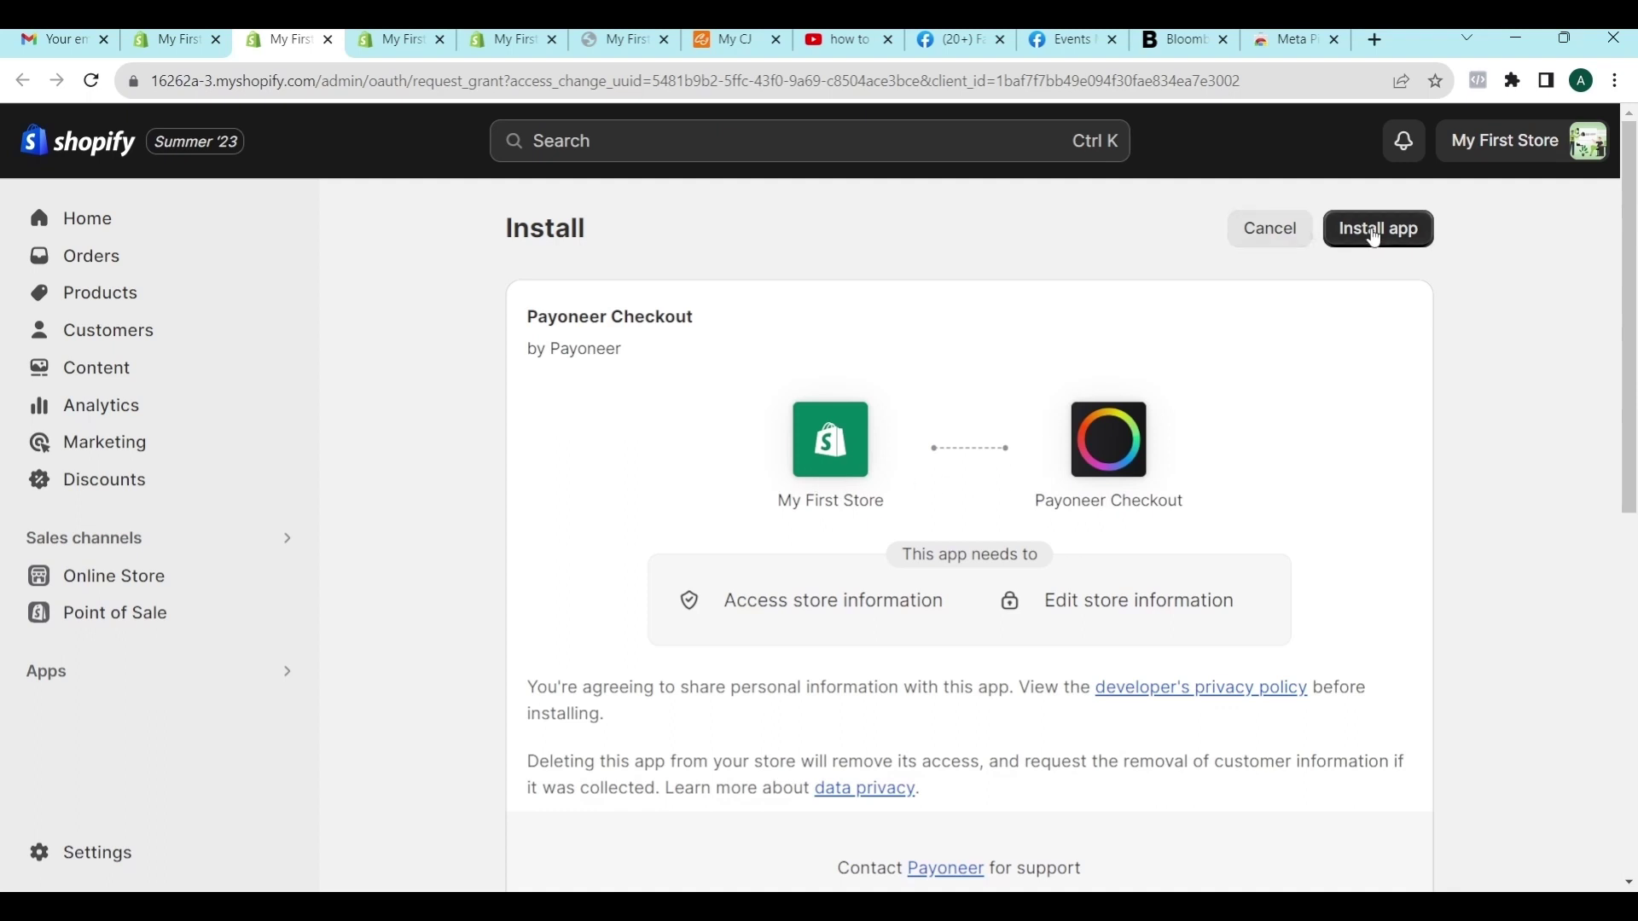
{"action": "left_click", "coordinate": [1375, 235]}
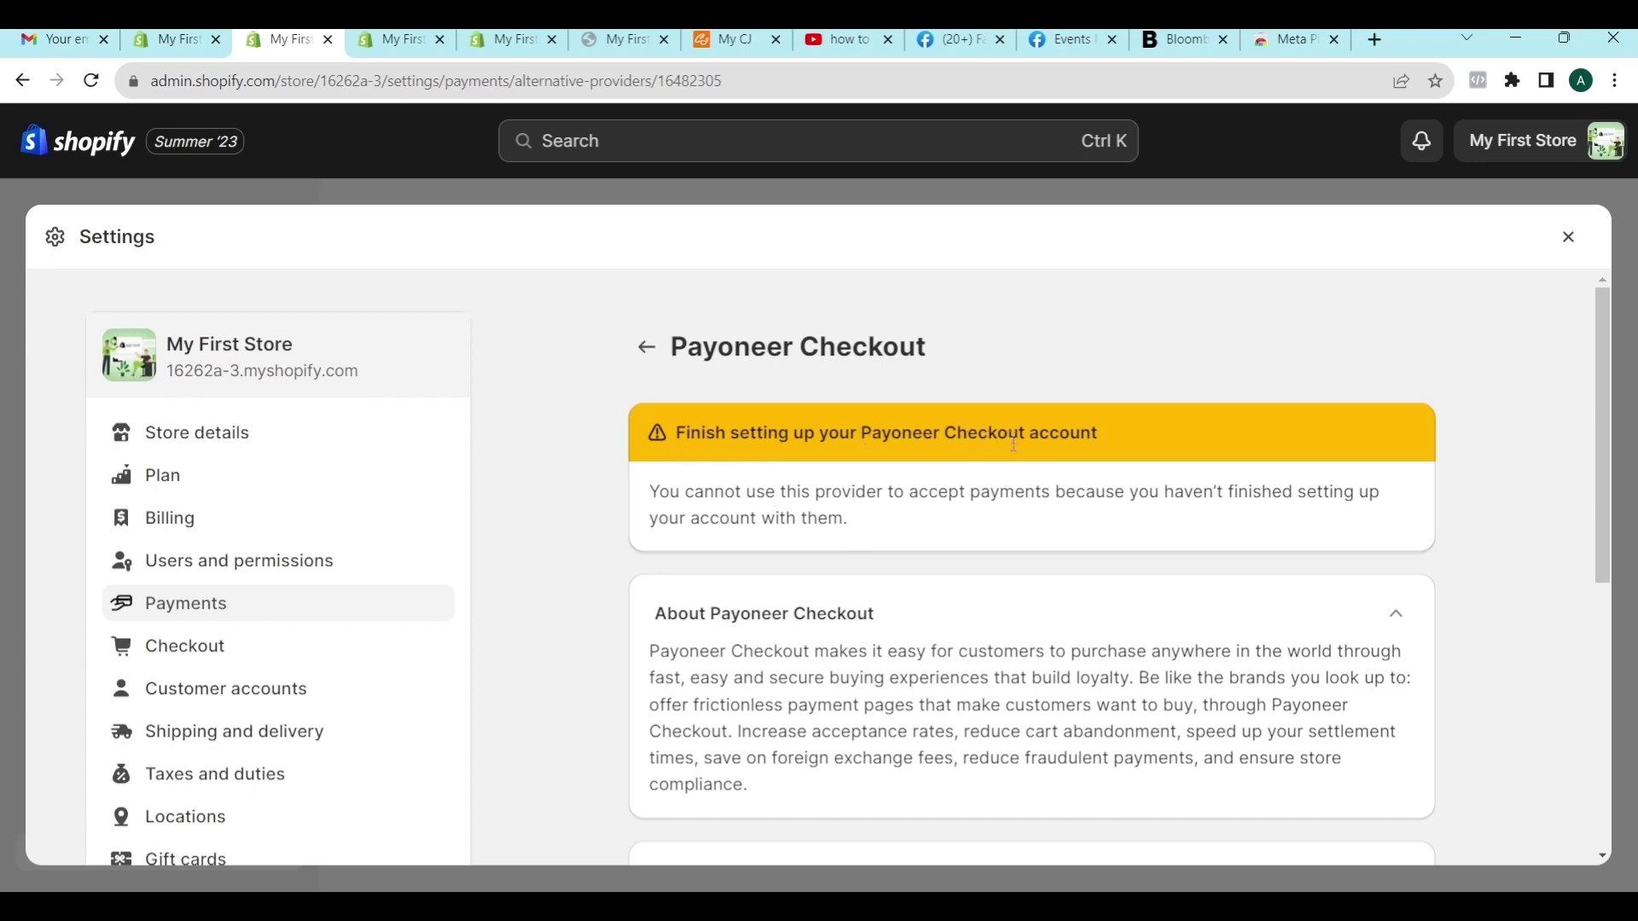
- Open the management page for the connected Payoneer Checkout account and start the Get started sign-up on the Payoneer site
{"action": "scroll", "coordinate": [1014, 444], "scroll_direction": "down", "scroll_amount": 5}
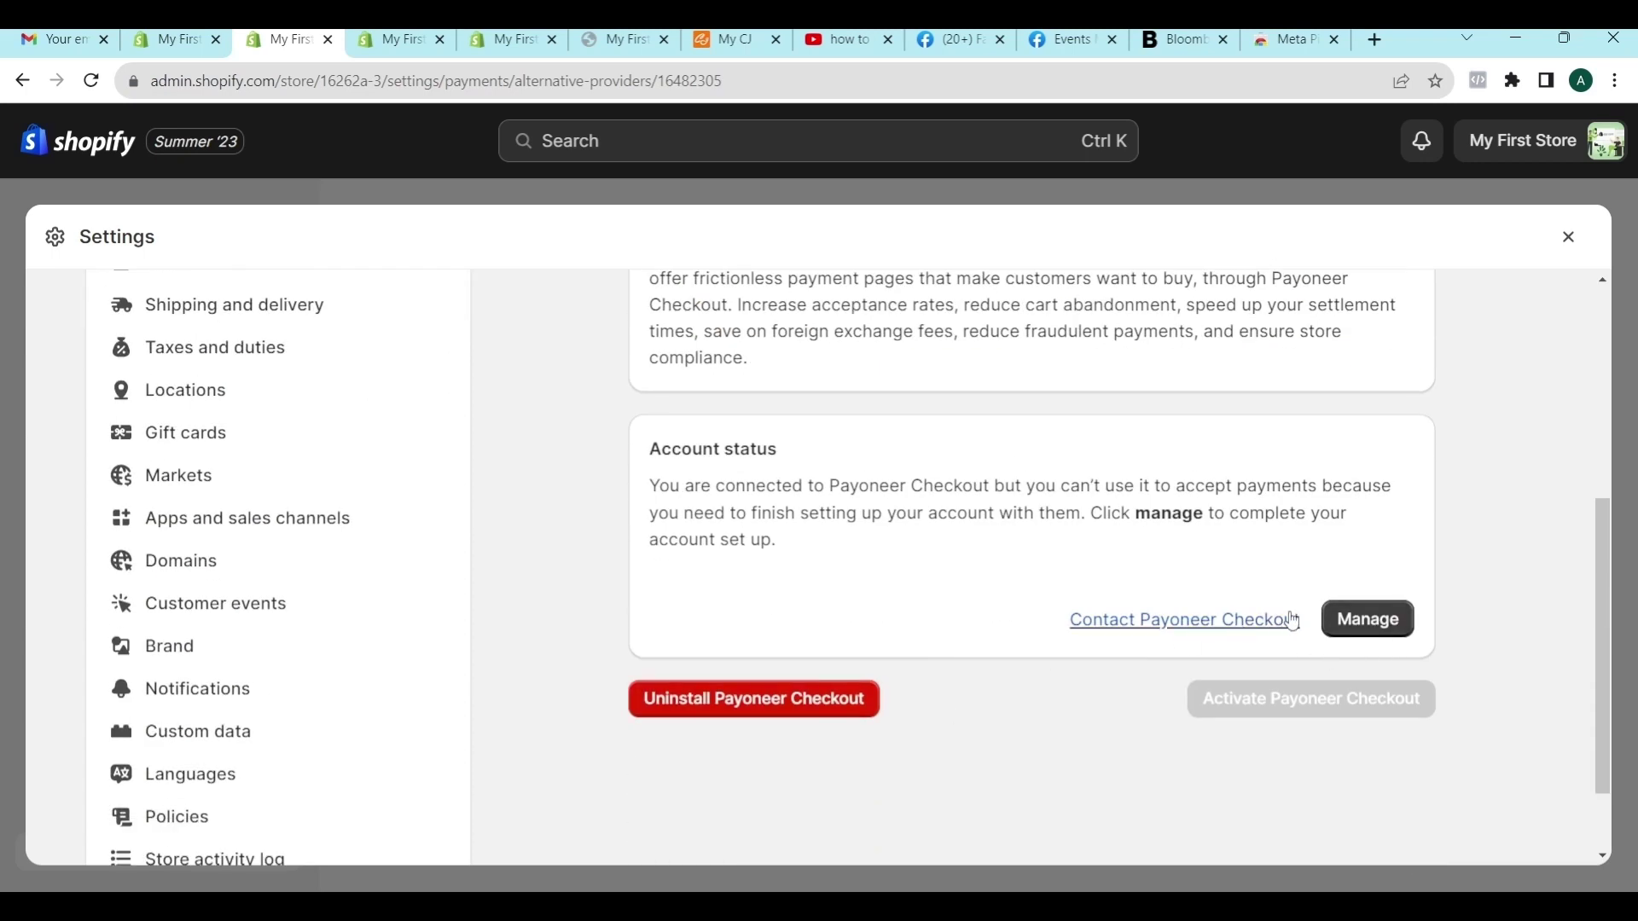
{"action": "left_click", "coordinate": [1363, 620]}
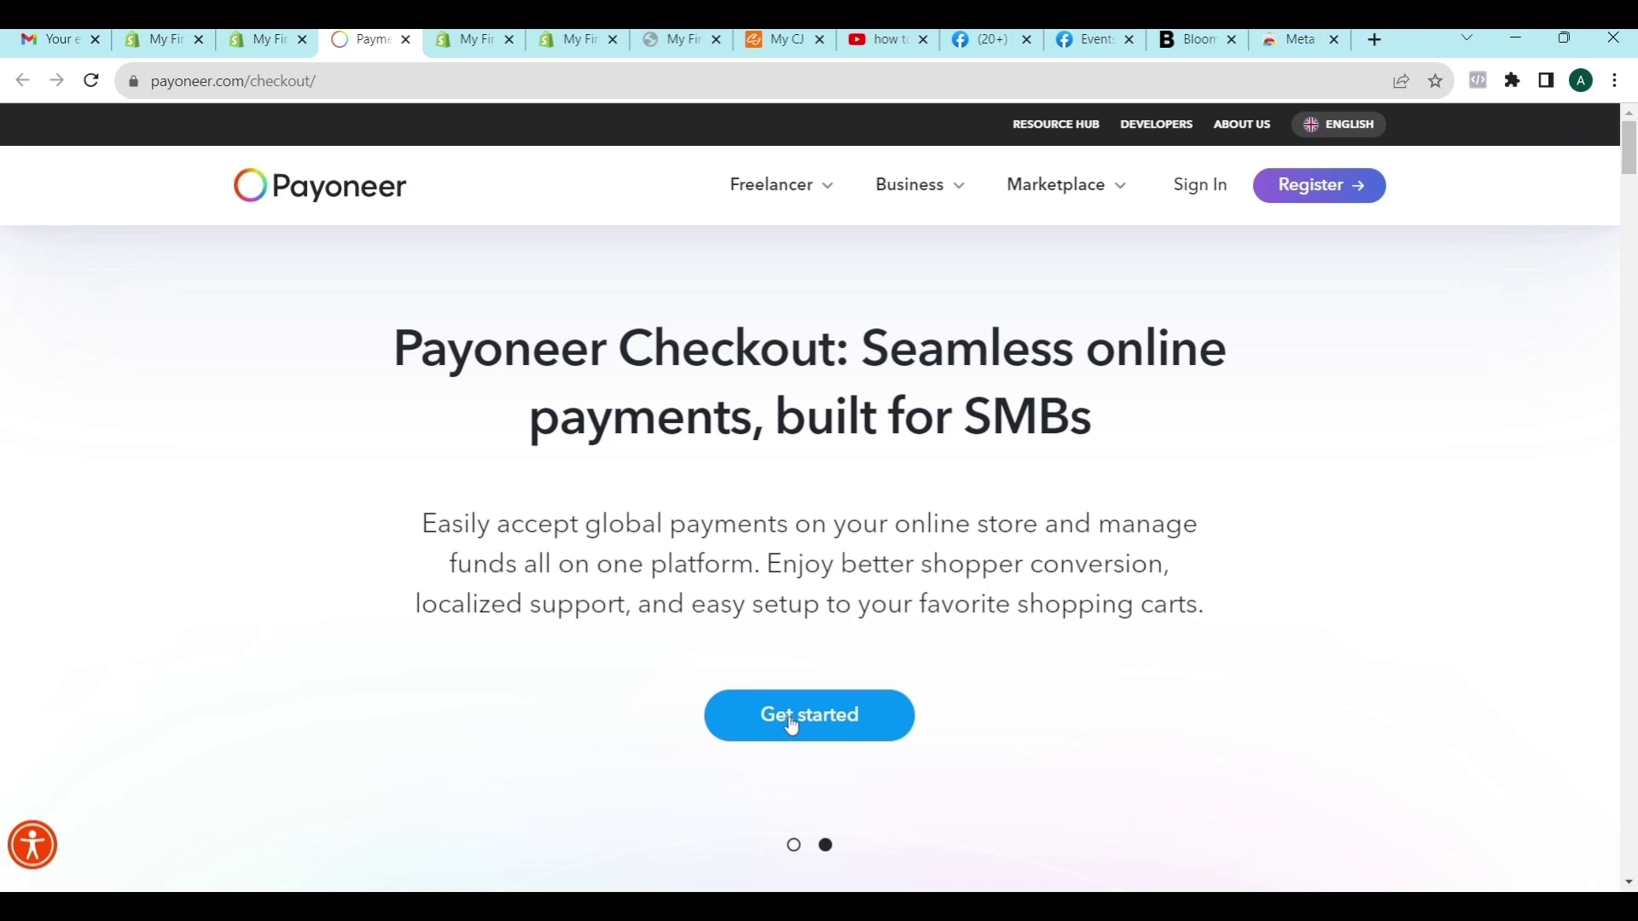
{"action": "left_click", "coordinate": [792, 725]}
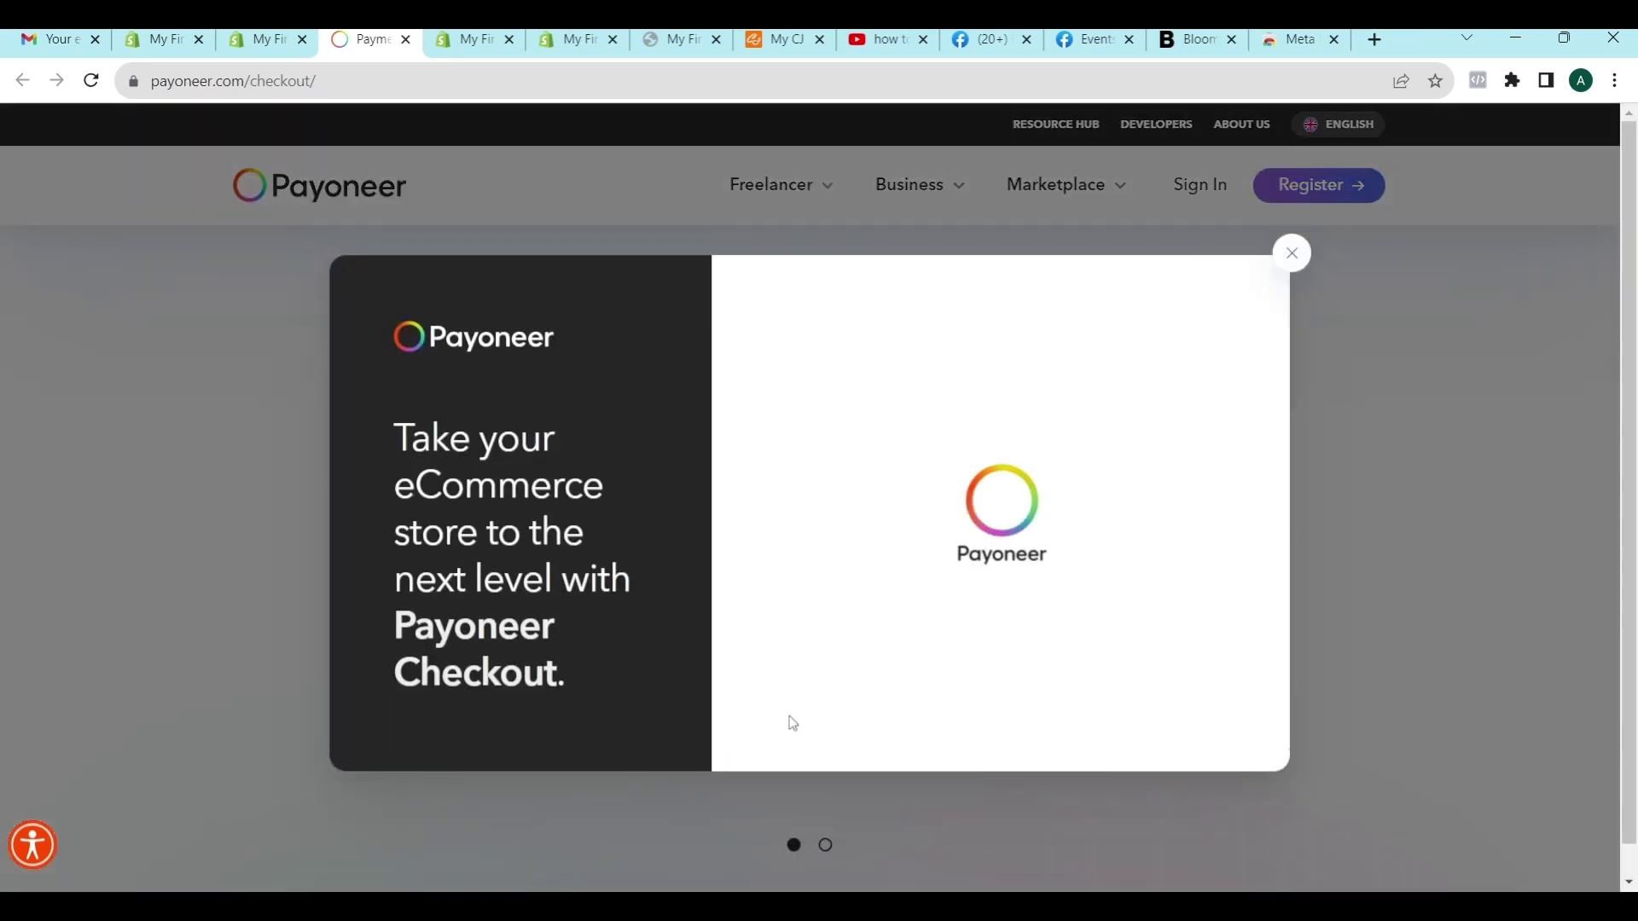
{"action": "left_click", "coordinate": [867, 324]}
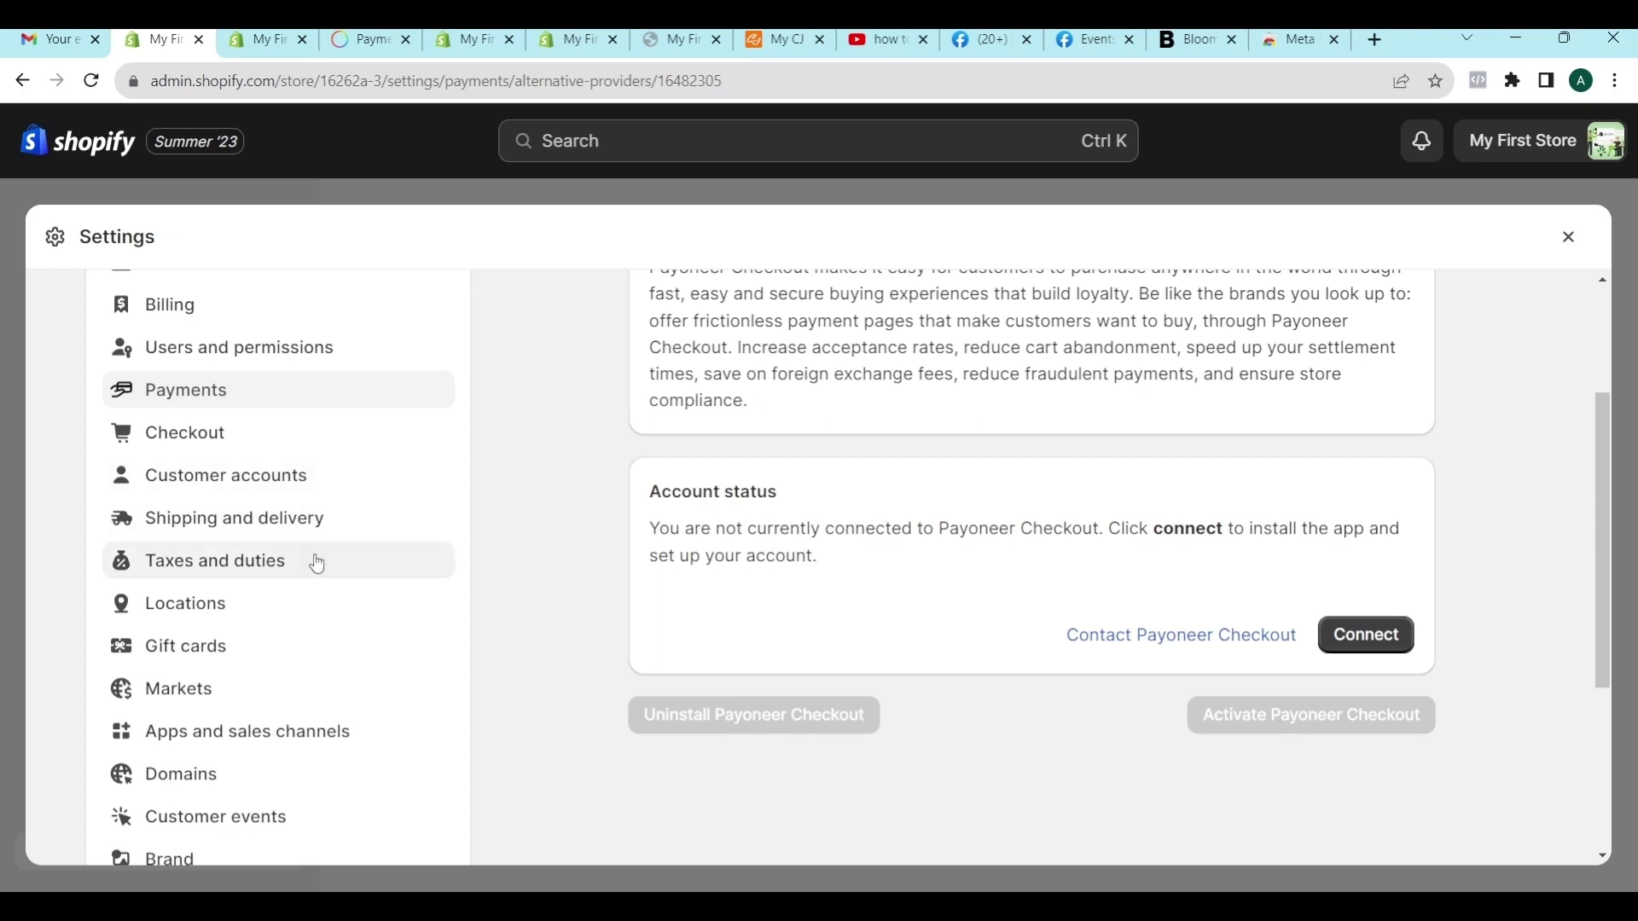
- Return to the Shopify admin, reopen the payment settings, and review the third-party provider list and supported payment methods section
{"action": "left_click", "coordinate": [1570, 238]}
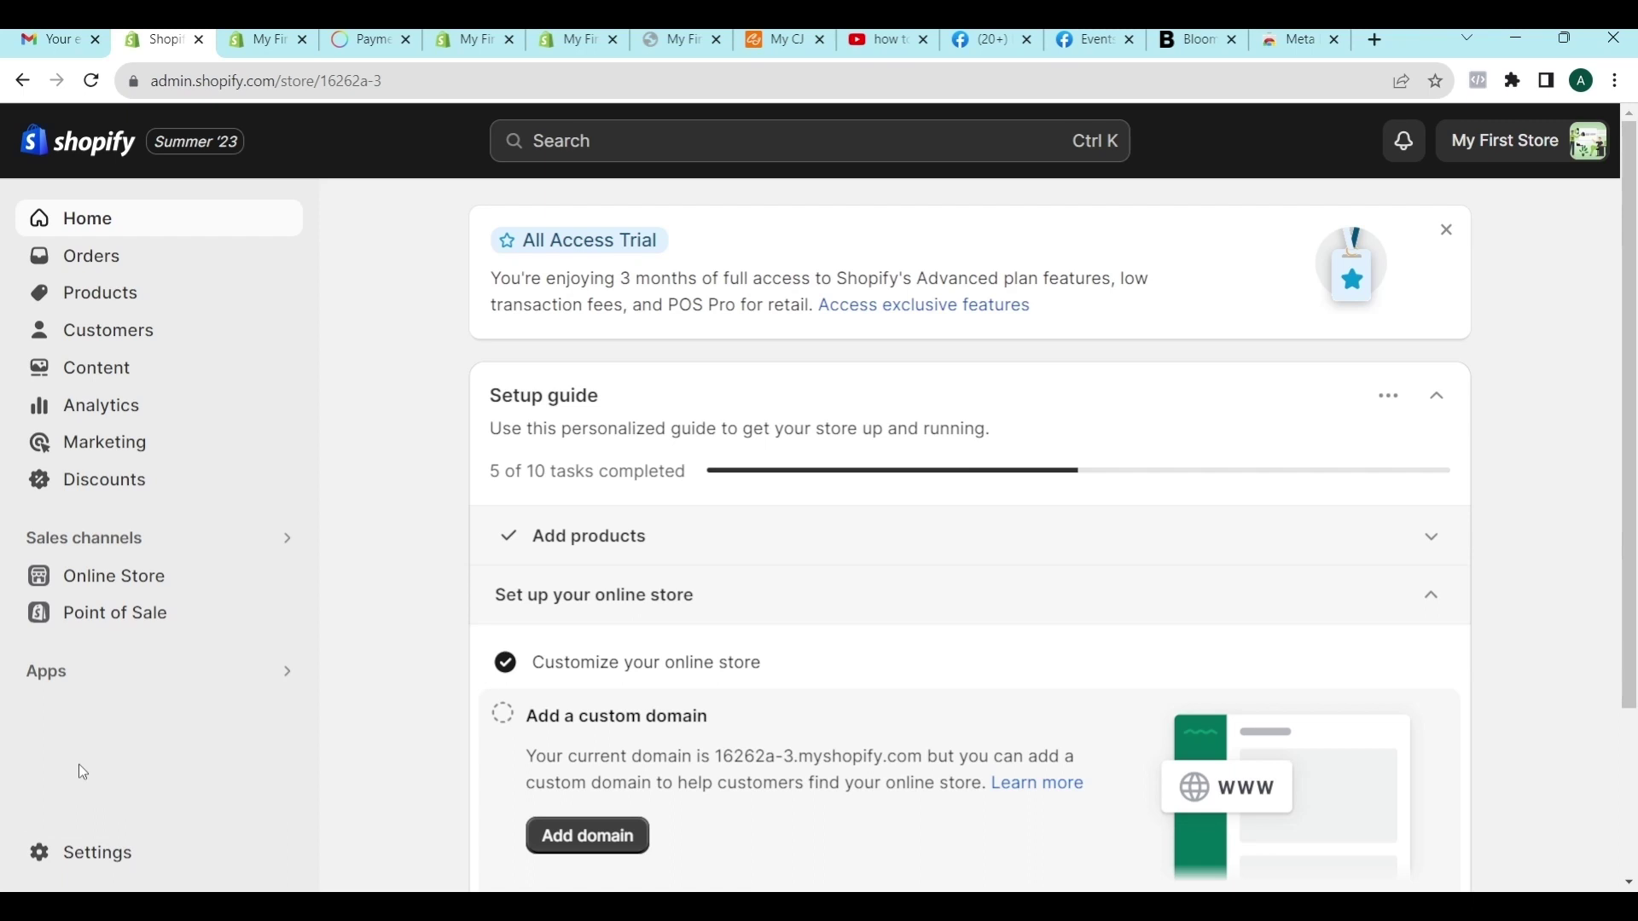
{"action": "left_click", "coordinate": [91, 861]}
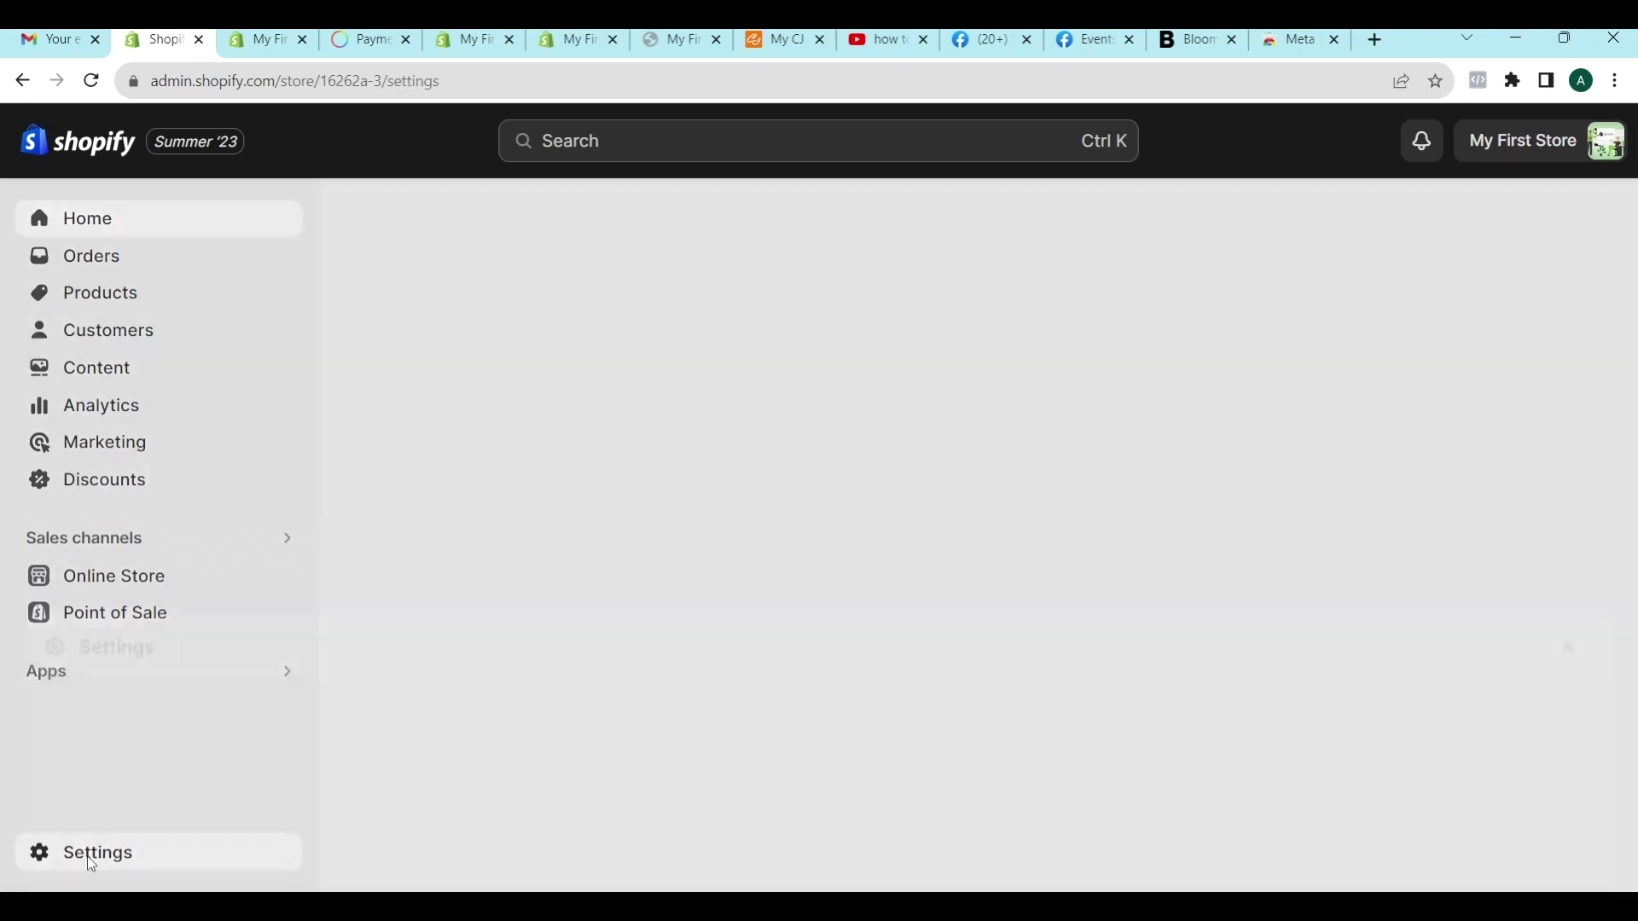
{"action": "left_click", "coordinate": [191, 600]}
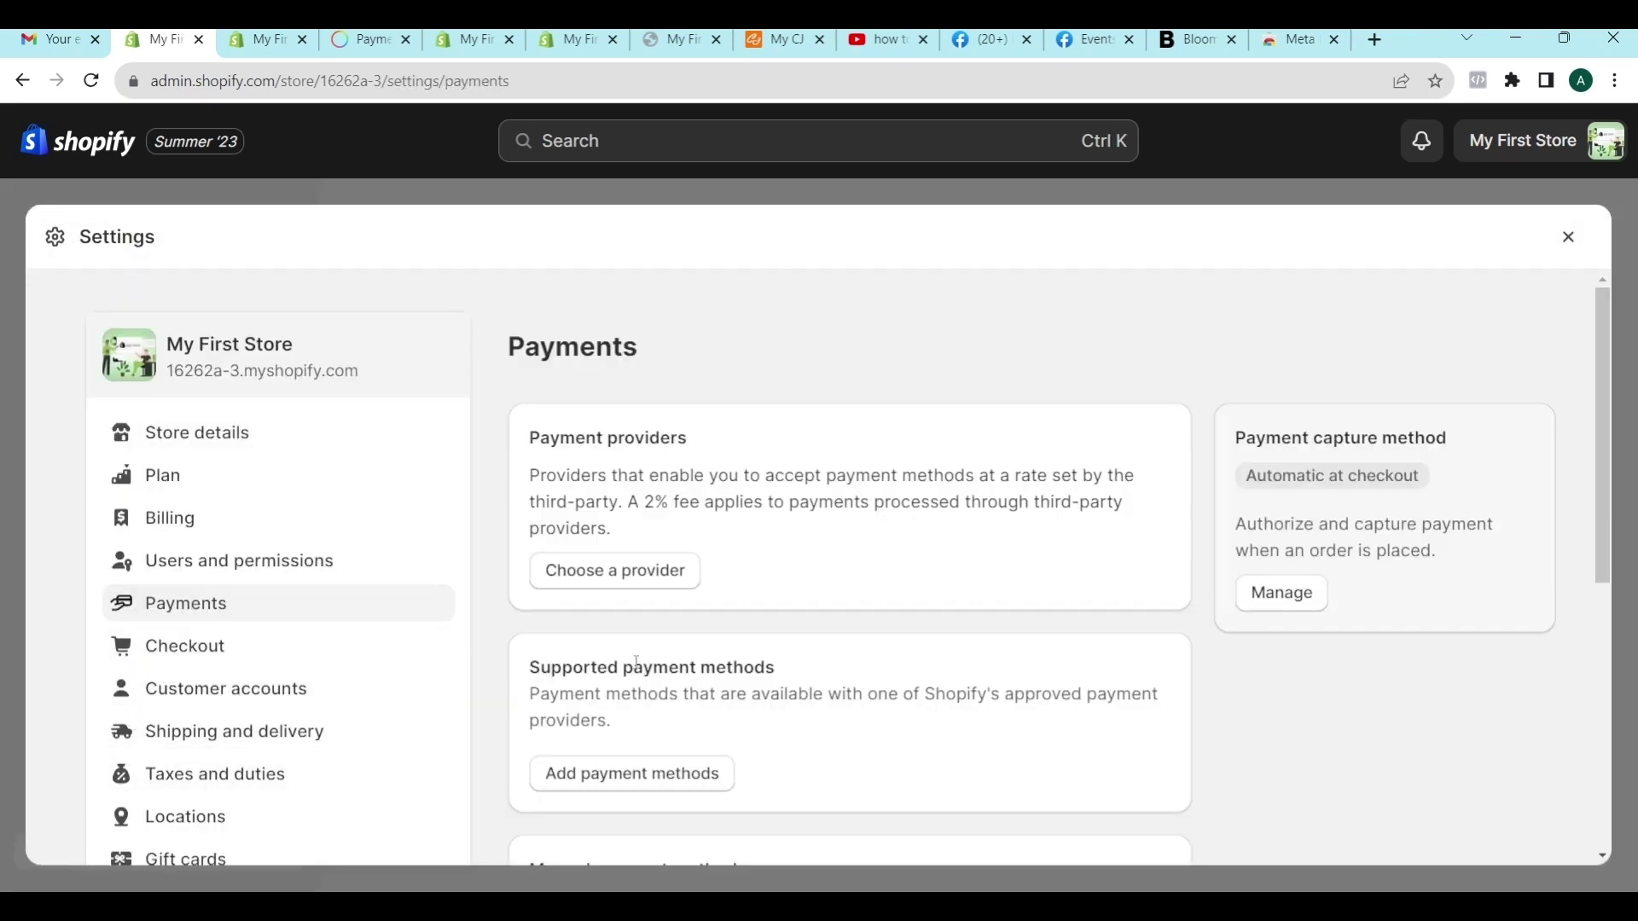
{"action": "left_click", "coordinate": [605, 573]}
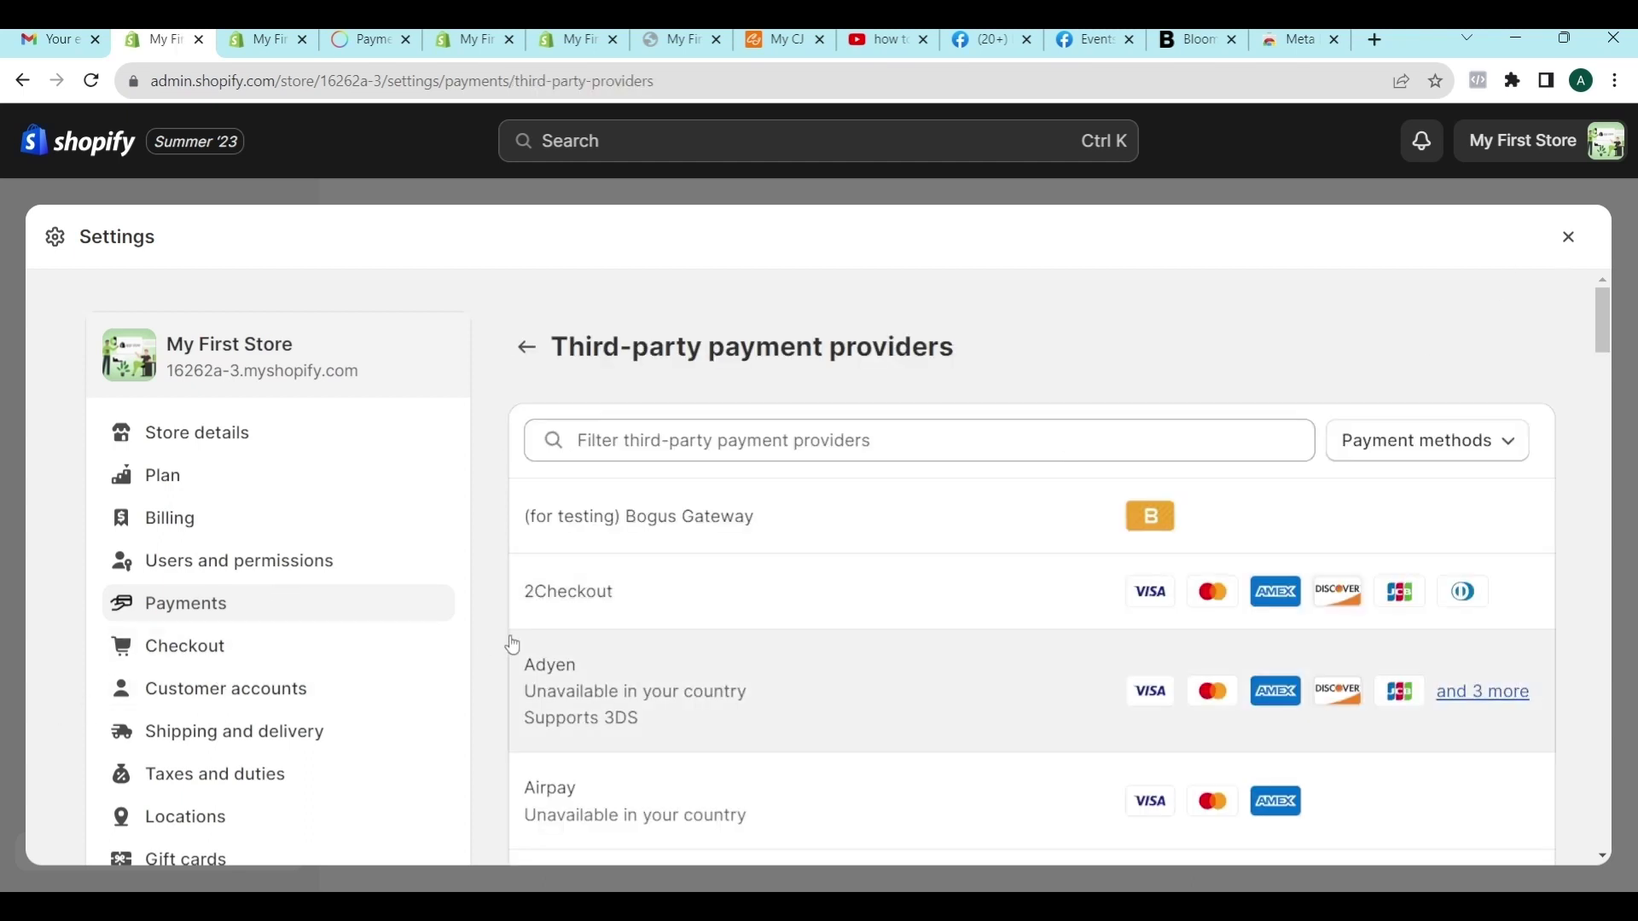
{"action": "scroll", "coordinate": [516, 643], "scroll_direction": "down", "scroll_amount": 3}
{"action": "left_click", "coordinate": [176, 390]}
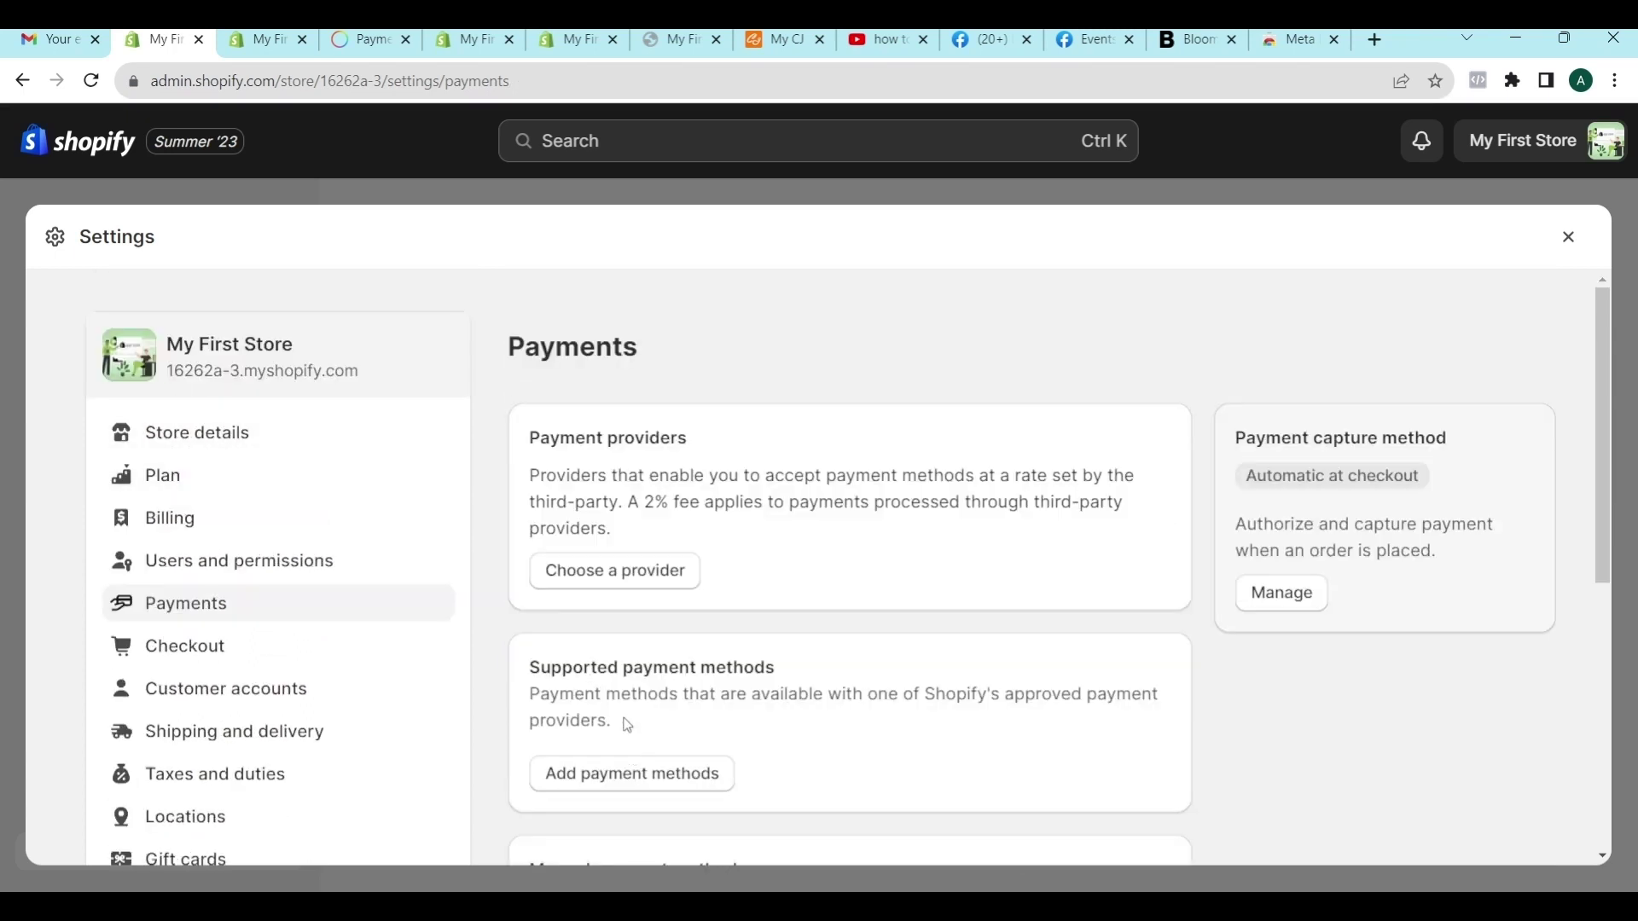
{"action": "scroll", "coordinate": [627, 725], "scroll_direction": "down", "scroll_amount": 1}
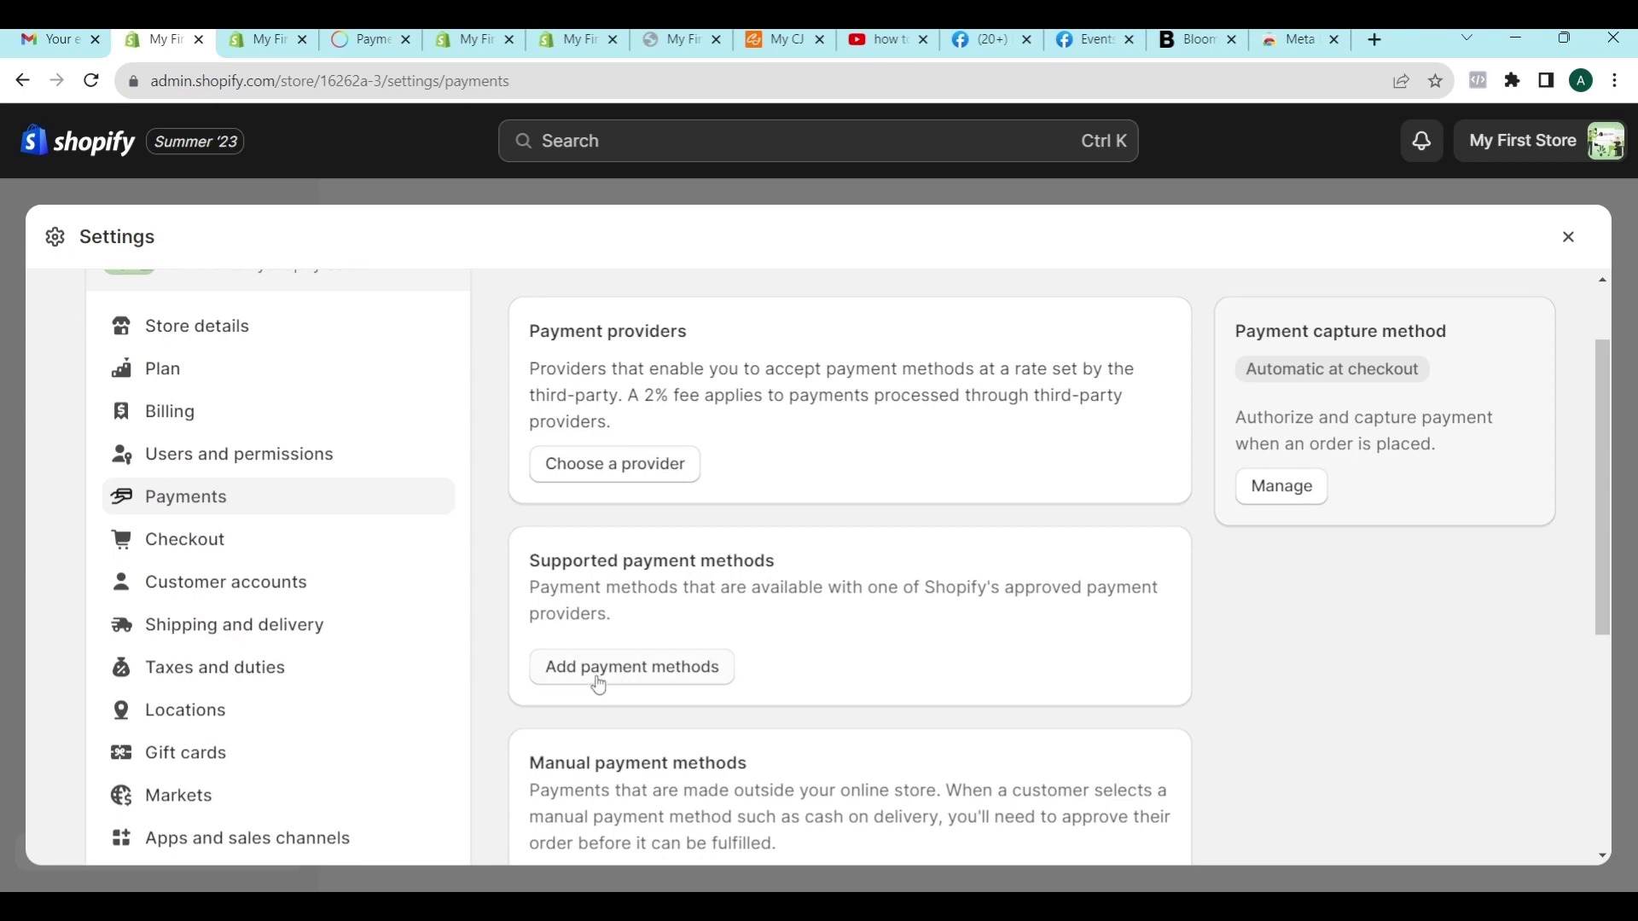
- Start adding a supported payment method, search by provider for "payoneer c" and select Payoneer Checkout
{"action": "left_click", "coordinate": [625, 669]}
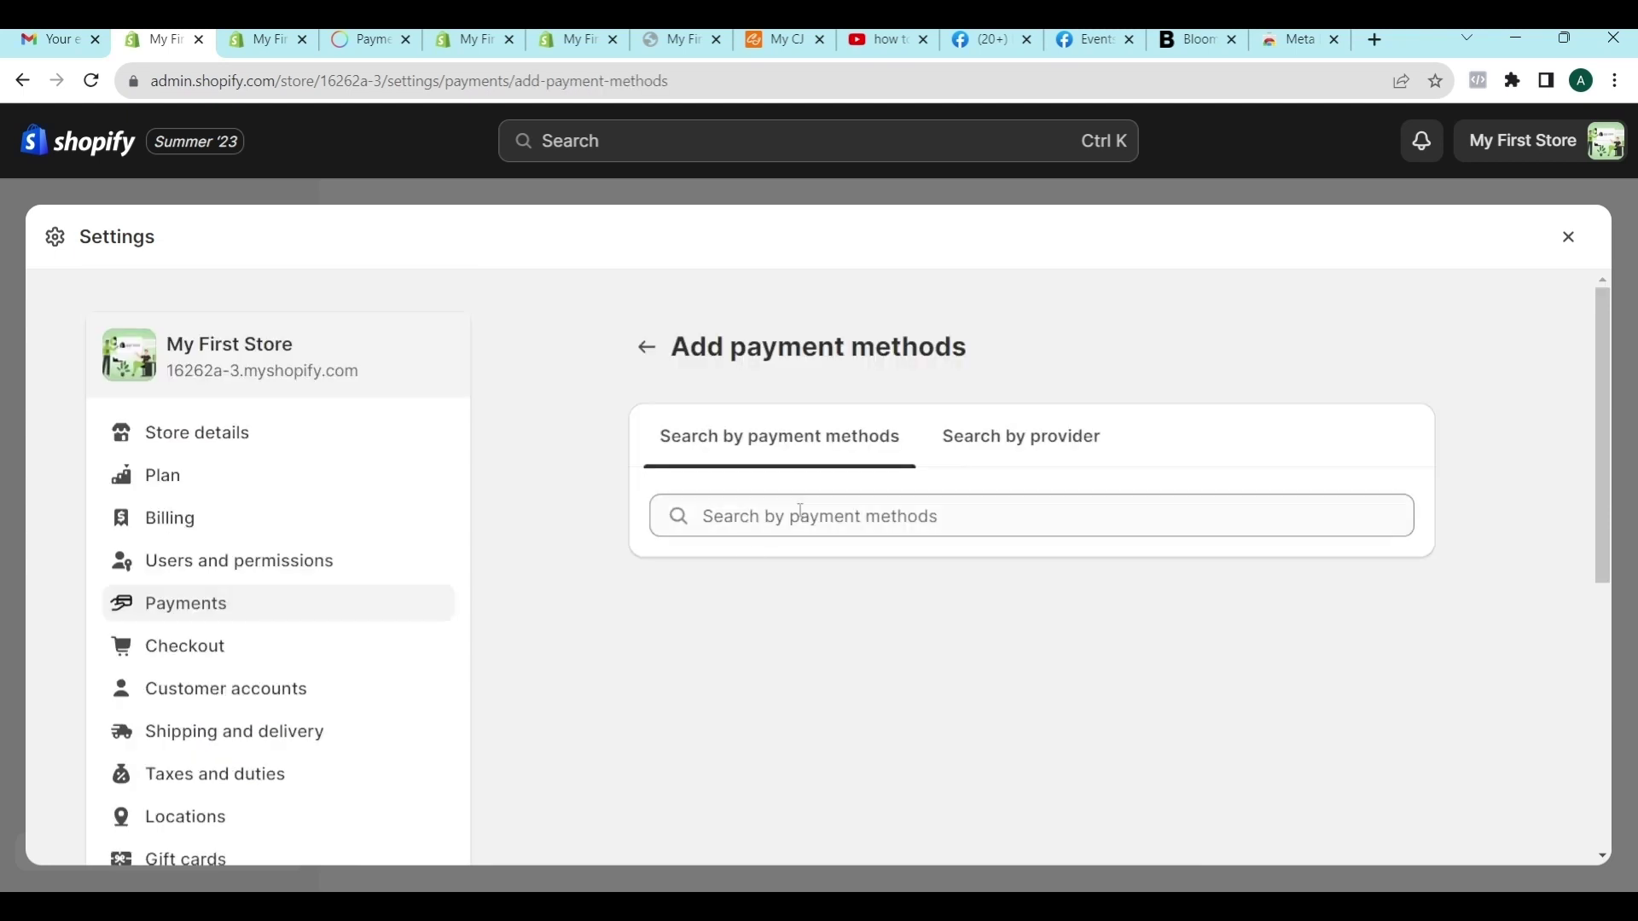
{"action": "left_click", "coordinate": [984, 439]}
{"action": "left_click", "coordinate": [910, 526]}
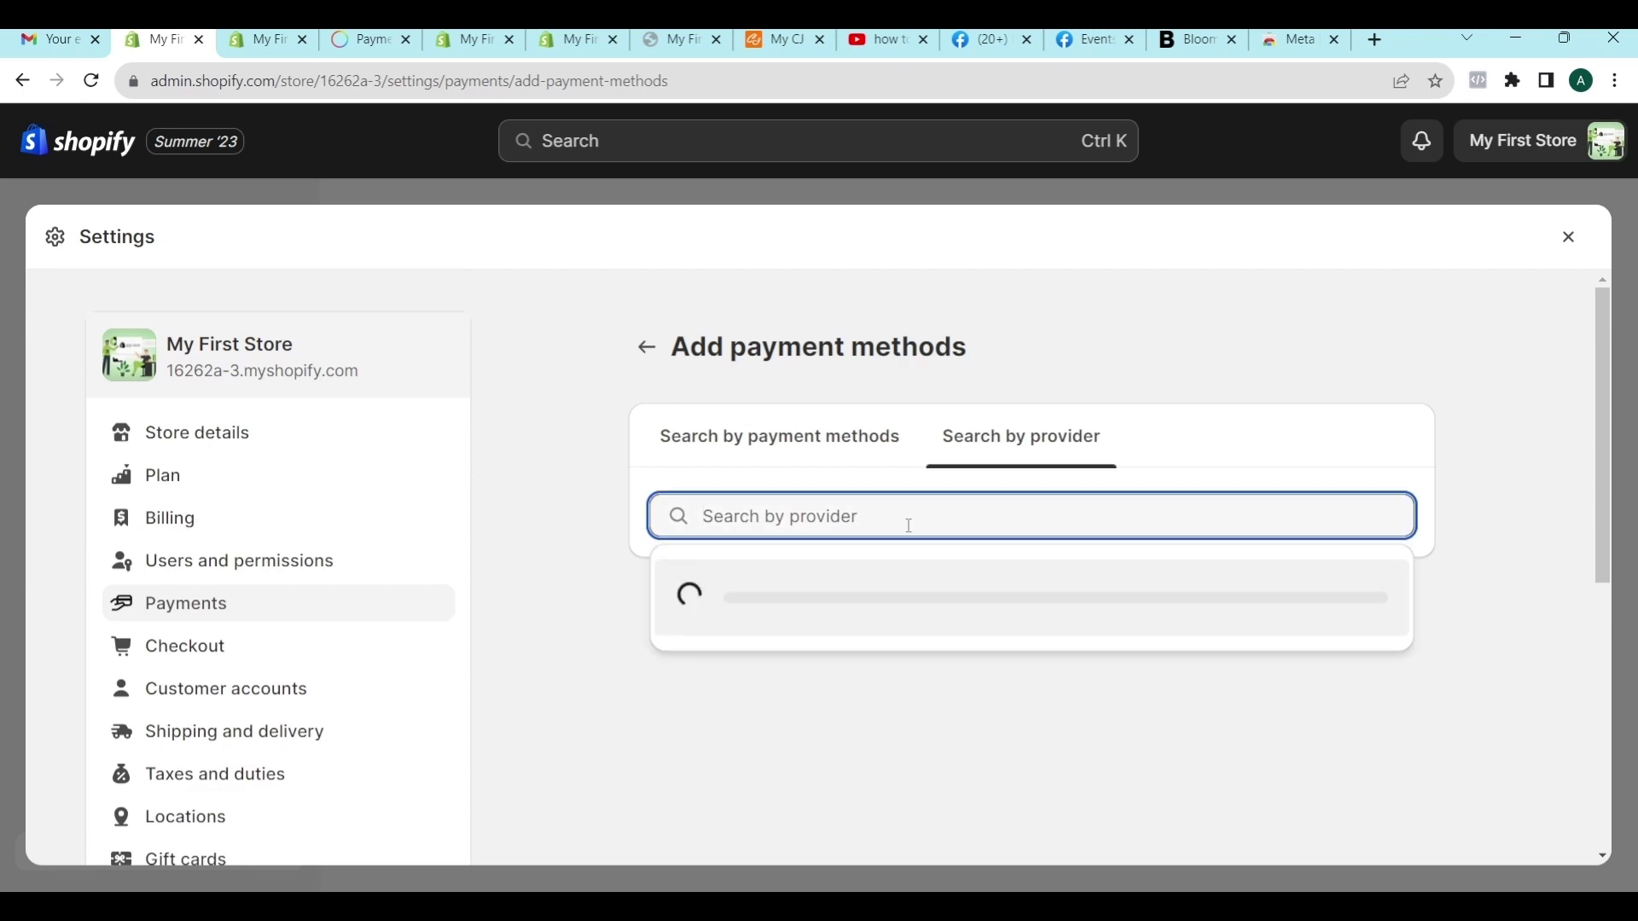
{"action": "type", "text": "payoneer c"}
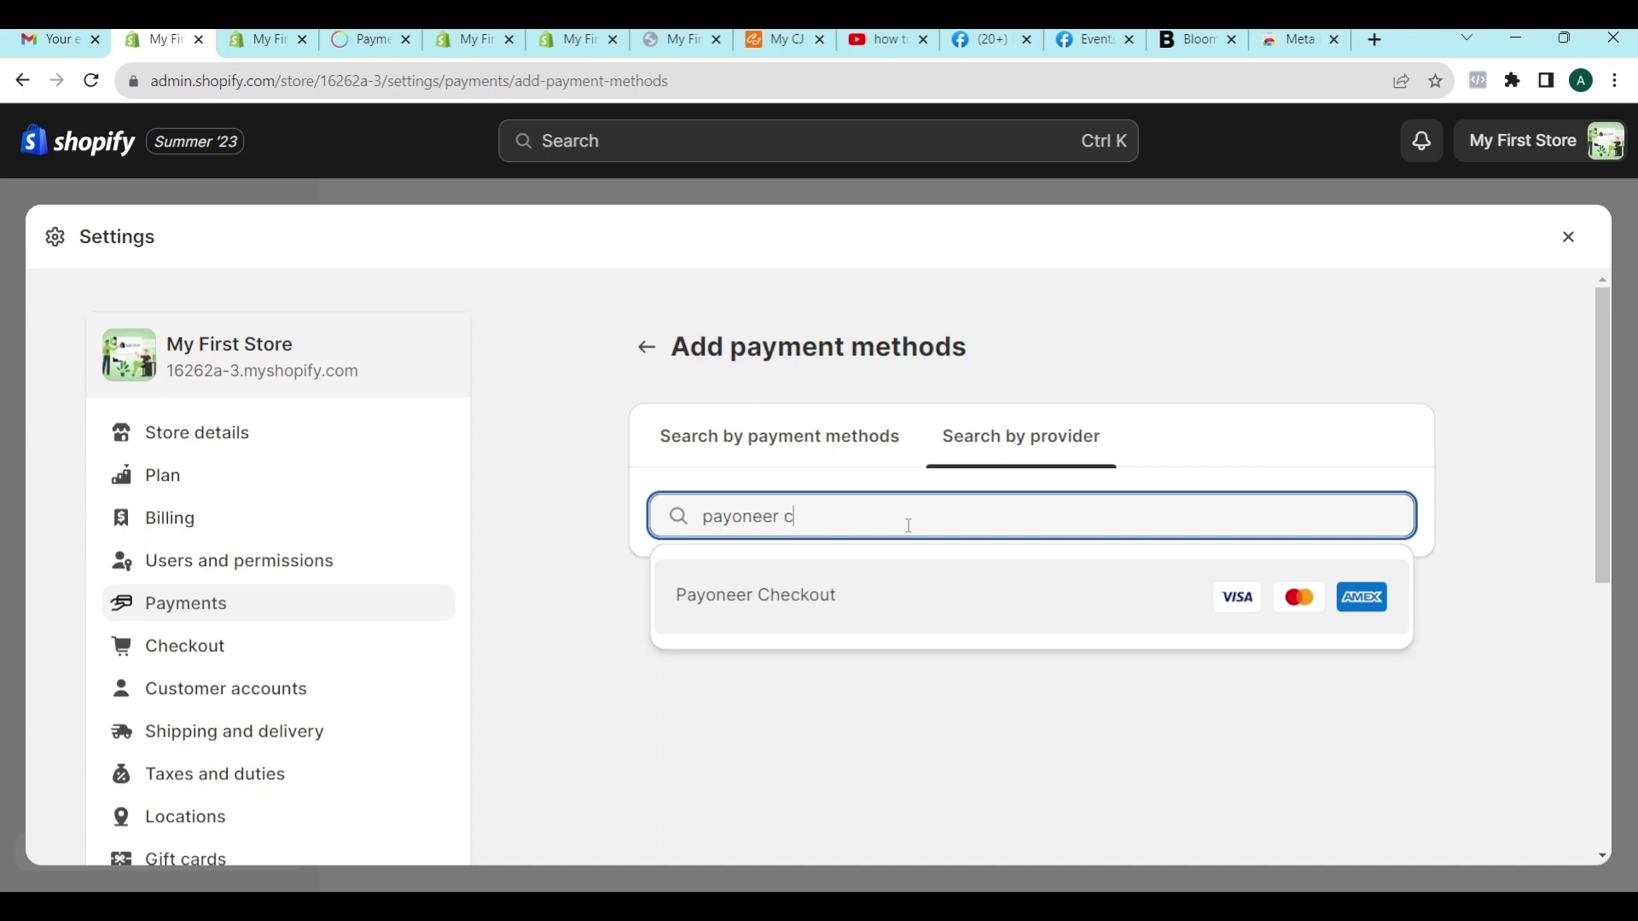
{"action": "left_click", "coordinate": [727, 601]}
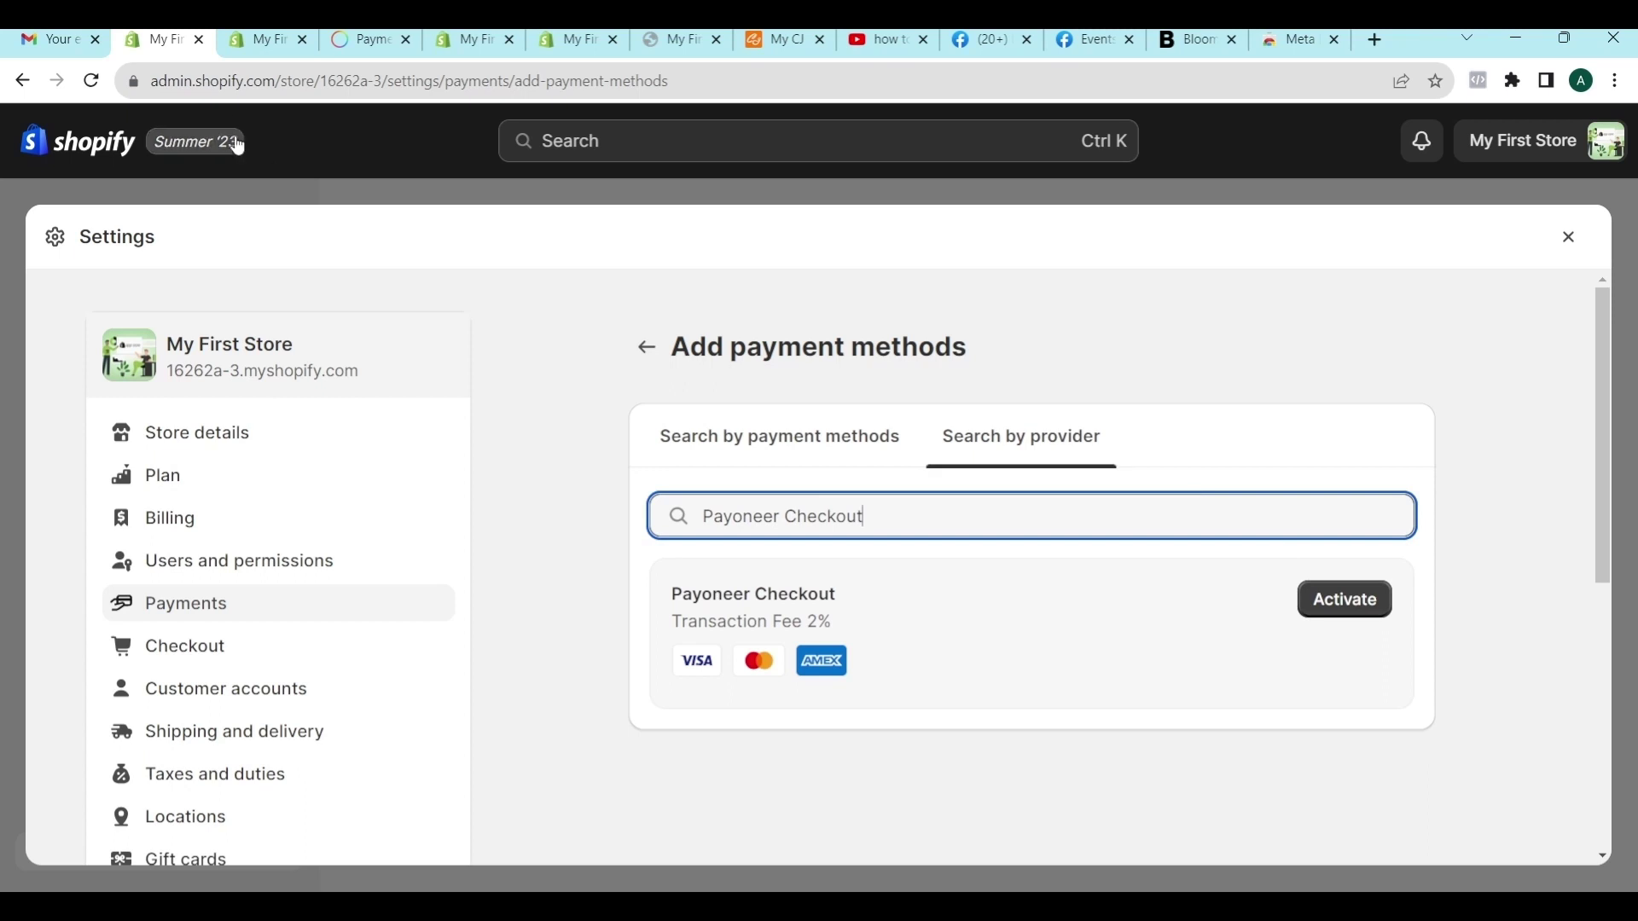
- Return to the store admin page showing the Payoneer Checkout account status and review the installed apps and sales channels
{"action": "left_click", "coordinate": [267, 43]}
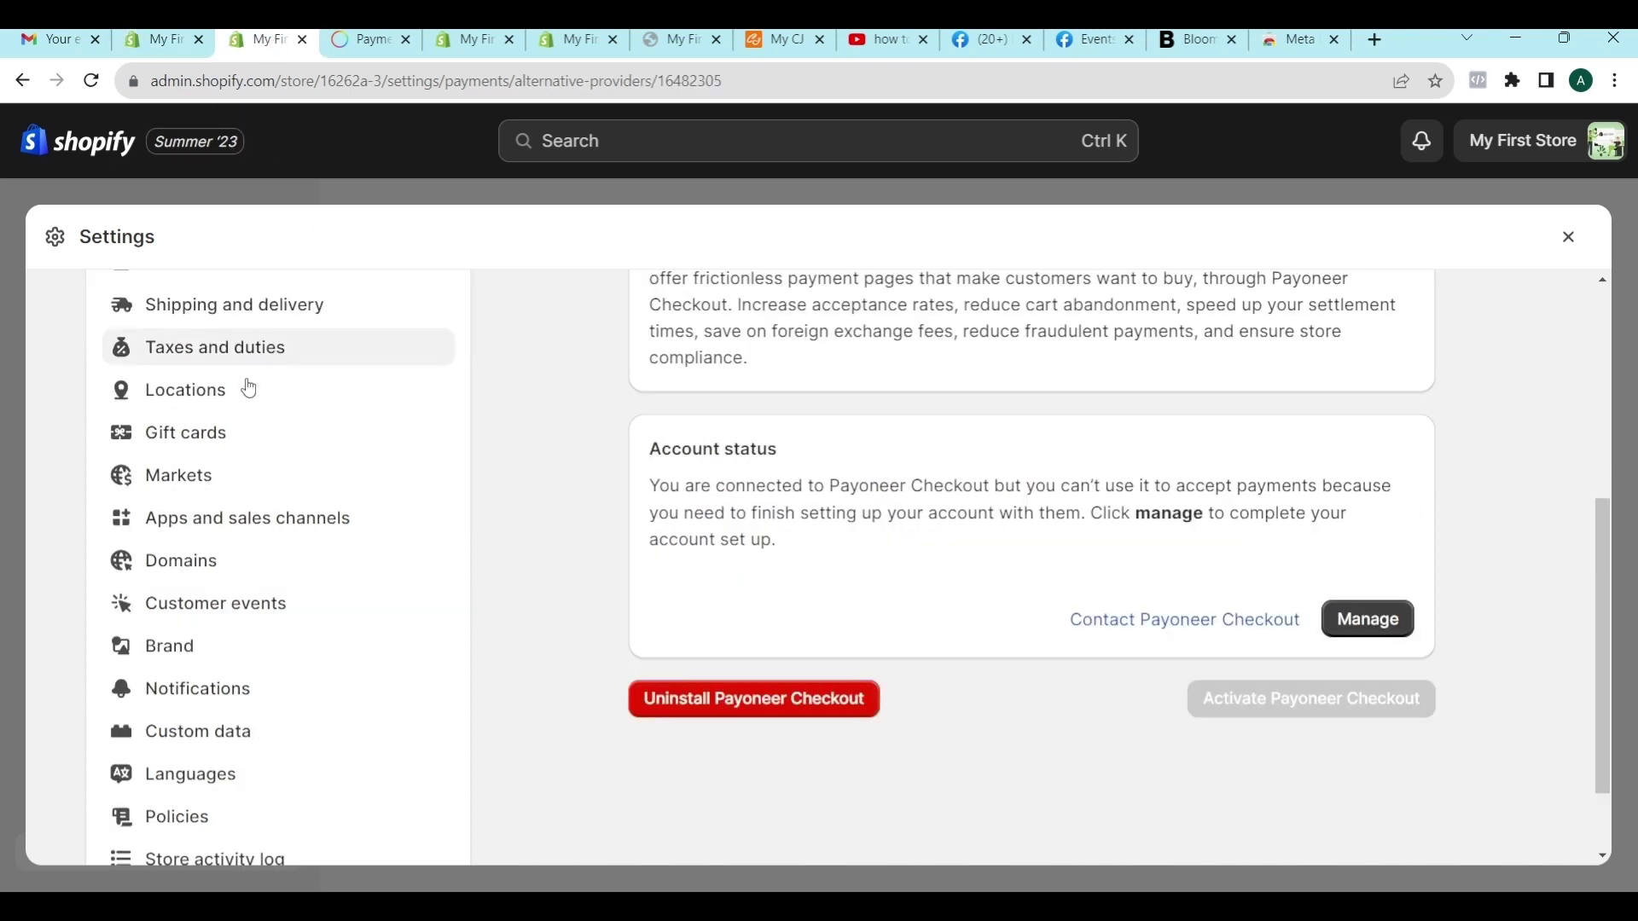
{"action": "left_click", "coordinate": [225, 522]}
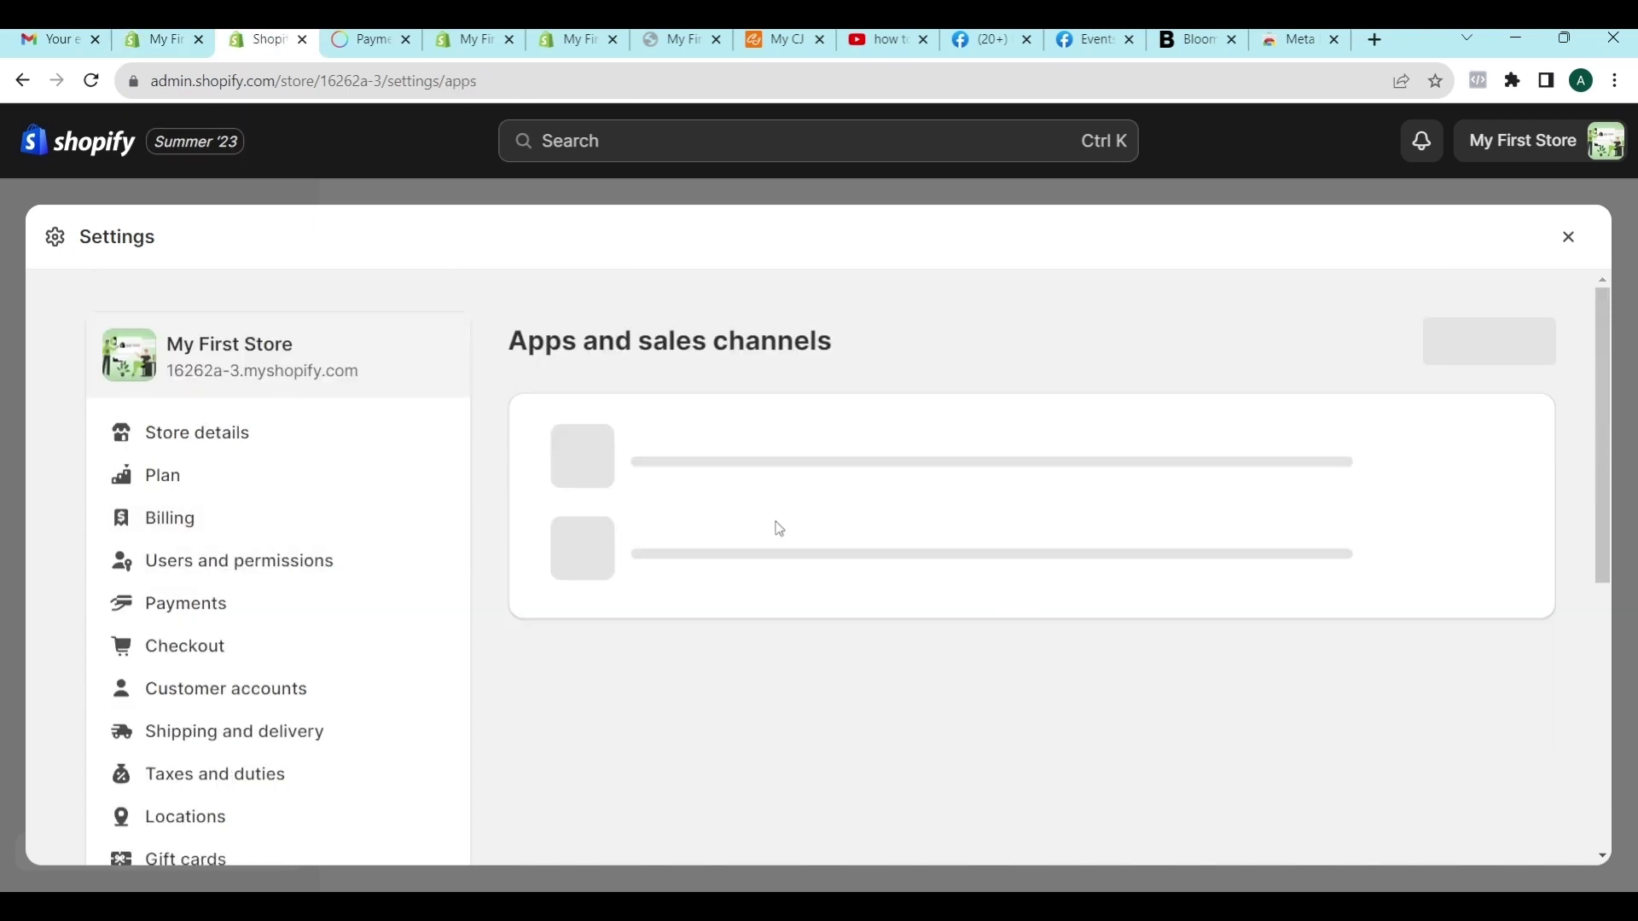
{"action": "scroll", "coordinate": [746, 586], "scroll_direction": "down", "scroll_amount": 5}
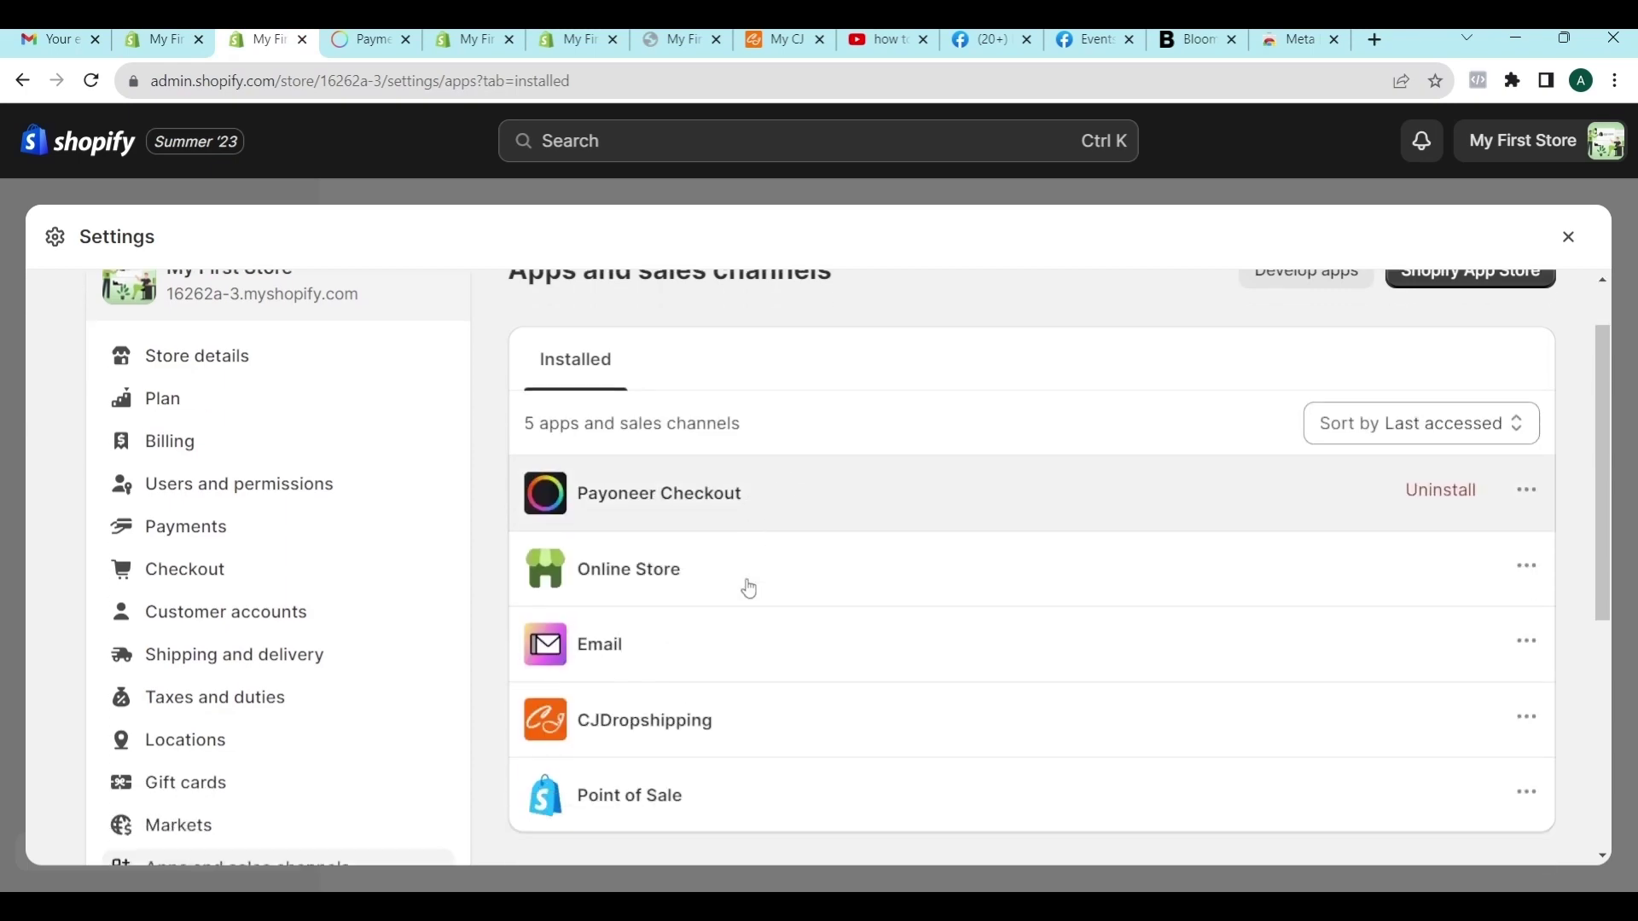
{"action": "scroll", "coordinate": [746, 585], "scroll_direction": "up", "scroll_amount": 5}
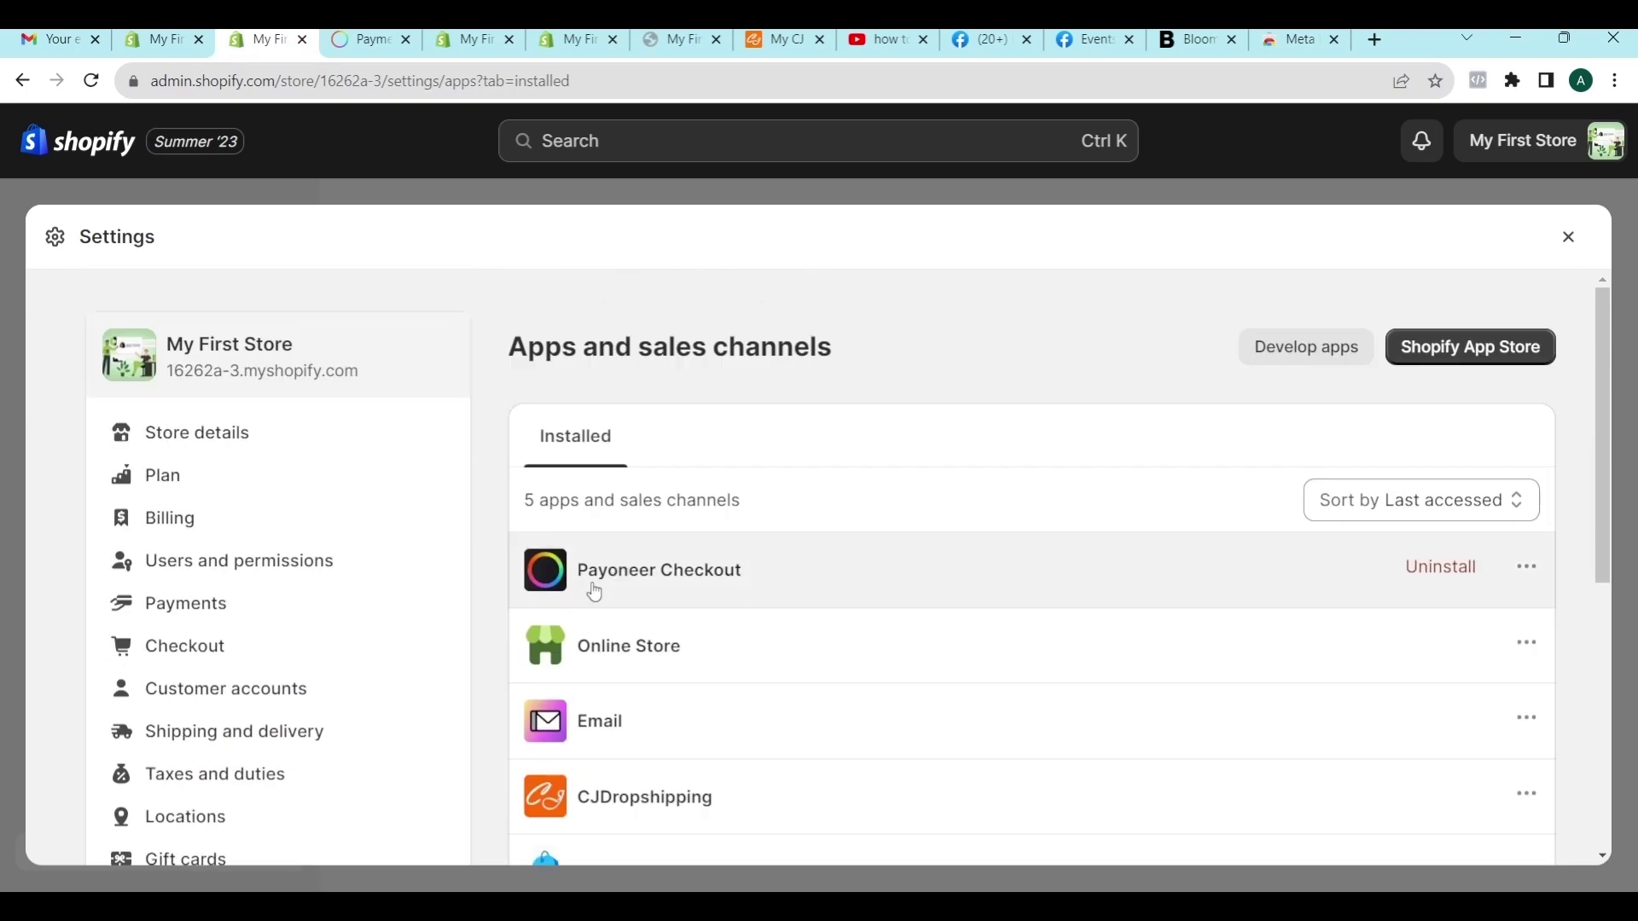